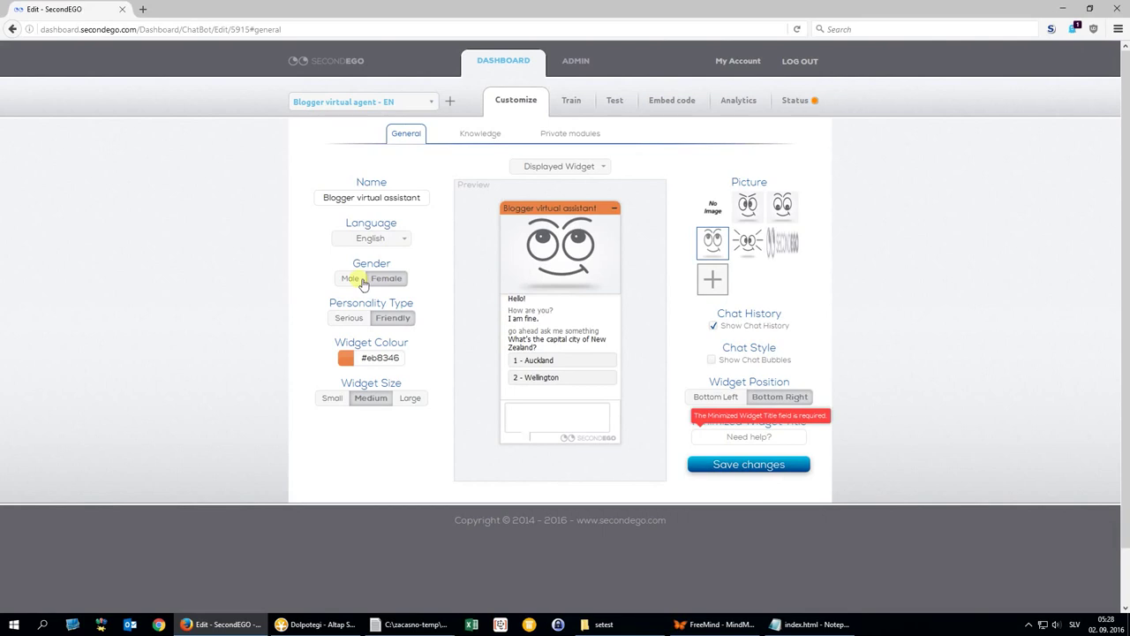
# Configure the chat widget with male gender, large size and the minimized title "Need help?", and save the changes
pyautogui.click(409, 398)
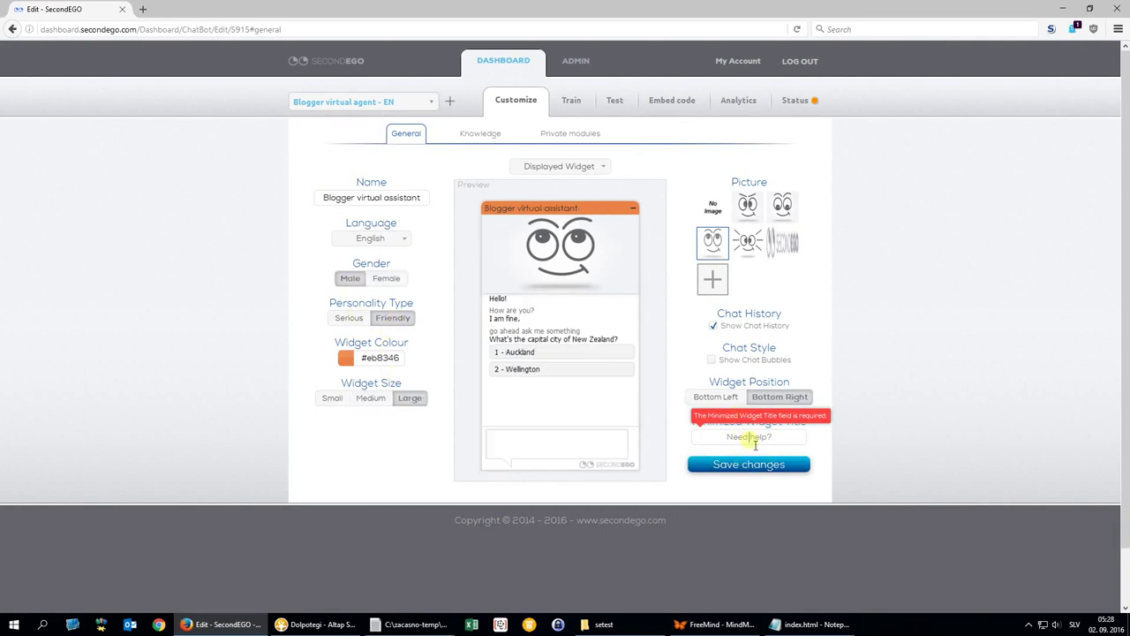
pyautogui.click(755, 439)
pyautogui.write('Need help?')
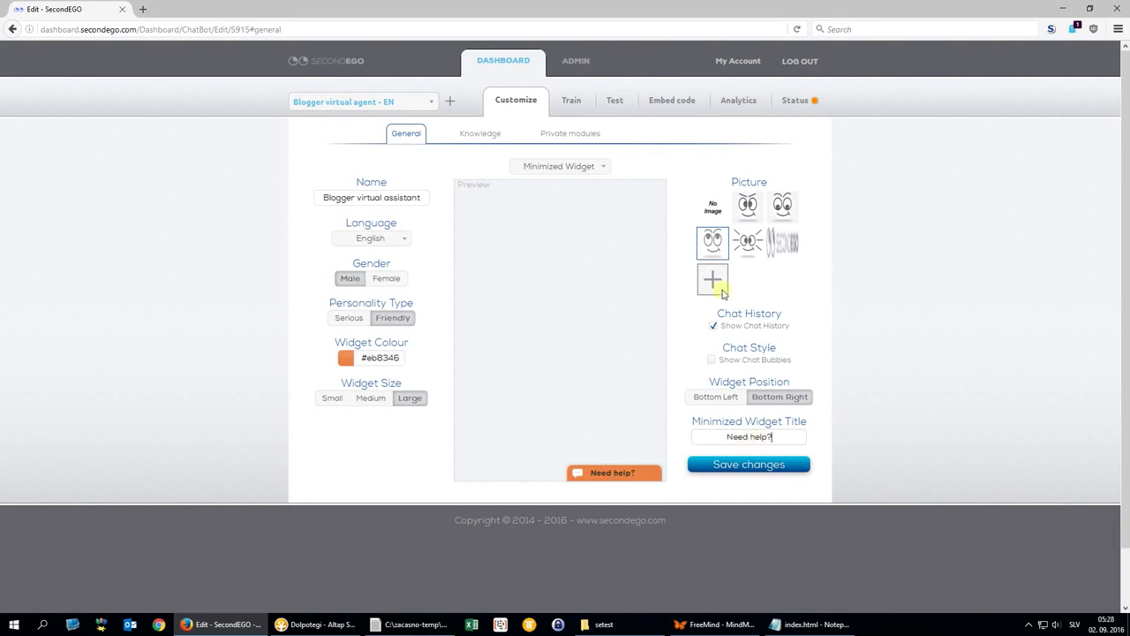
pyautogui.click(590, 473)
pyautogui.click(747, 207)
pyautogui.click(713, 241)
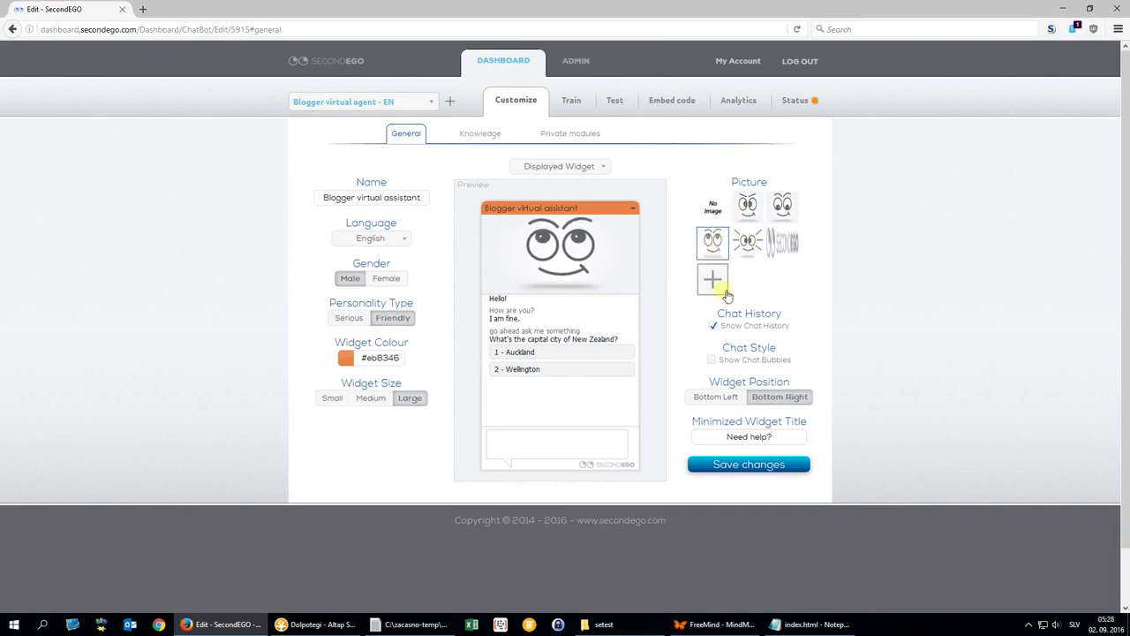
pyautogui.click(743, 466)
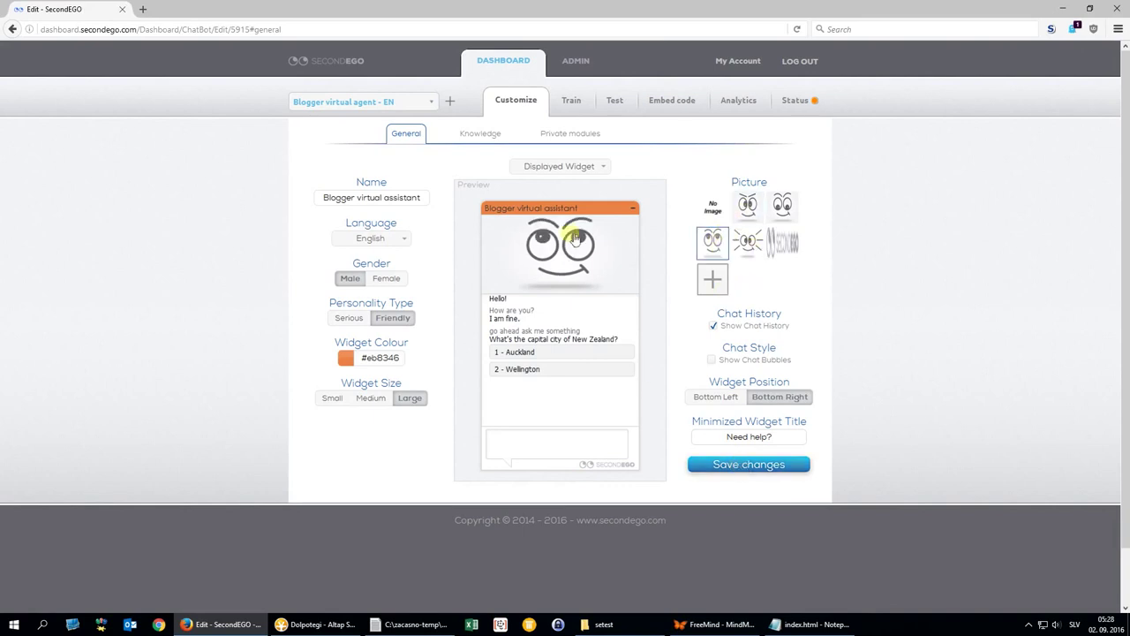
# Enable the Fillers module among the agent's predefined knowledge modules and save the changes
pyautogui.click(477, 140)
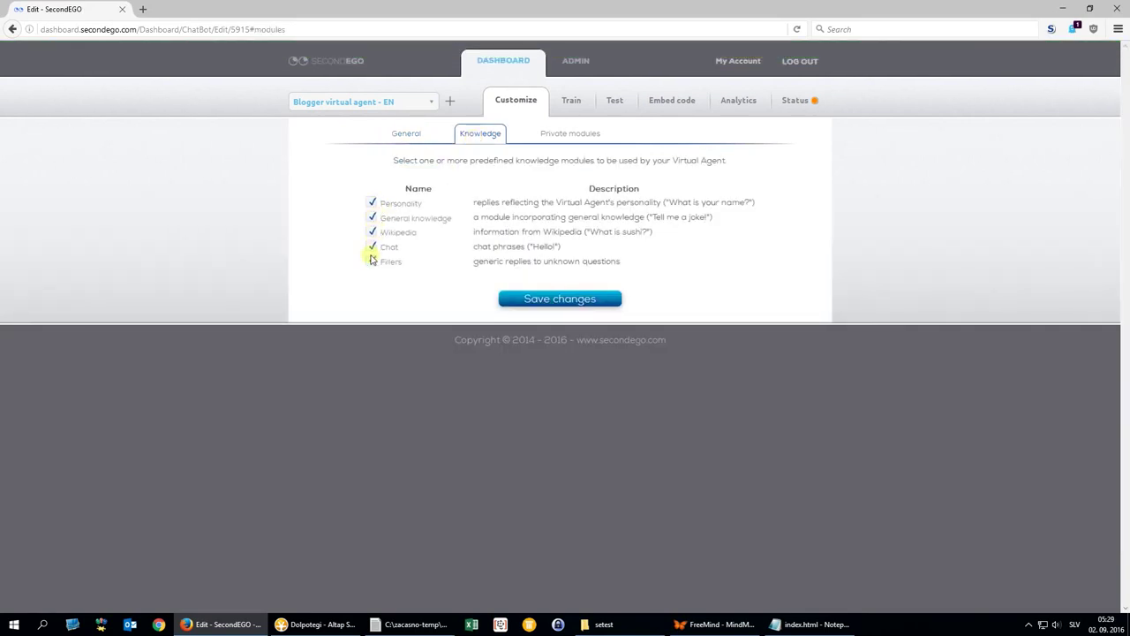
pyautogui.click(371, 261)
pyautogui.click(538, 299)
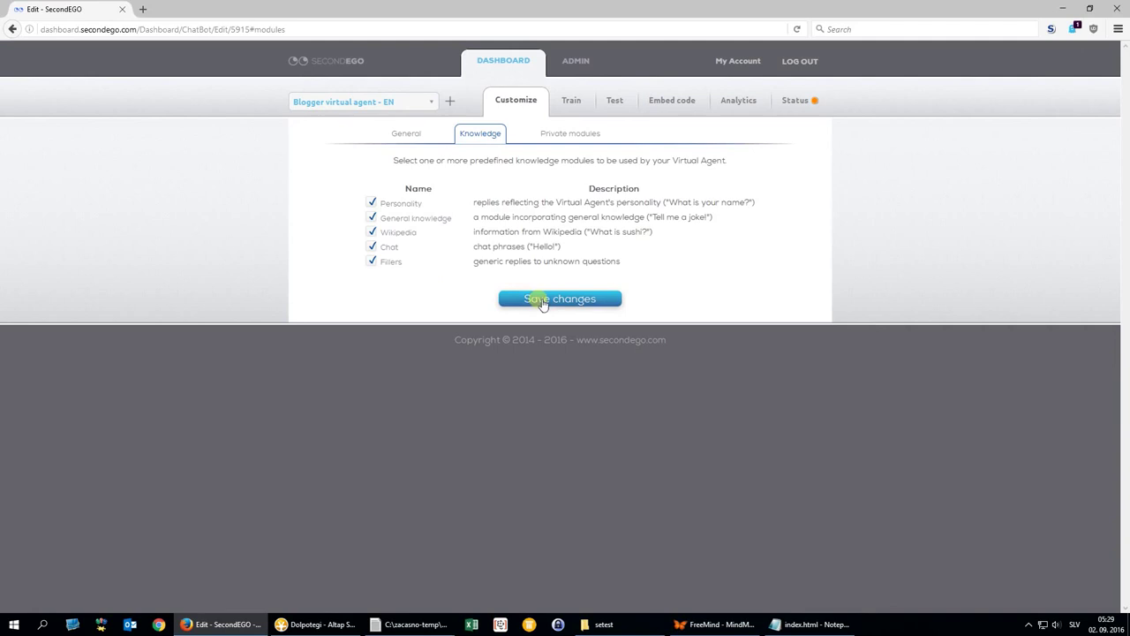
# Add the welcome messages "Let me help you?" and "How can I help you?" to the agent's training messages
pyautogui.click(575, 104)
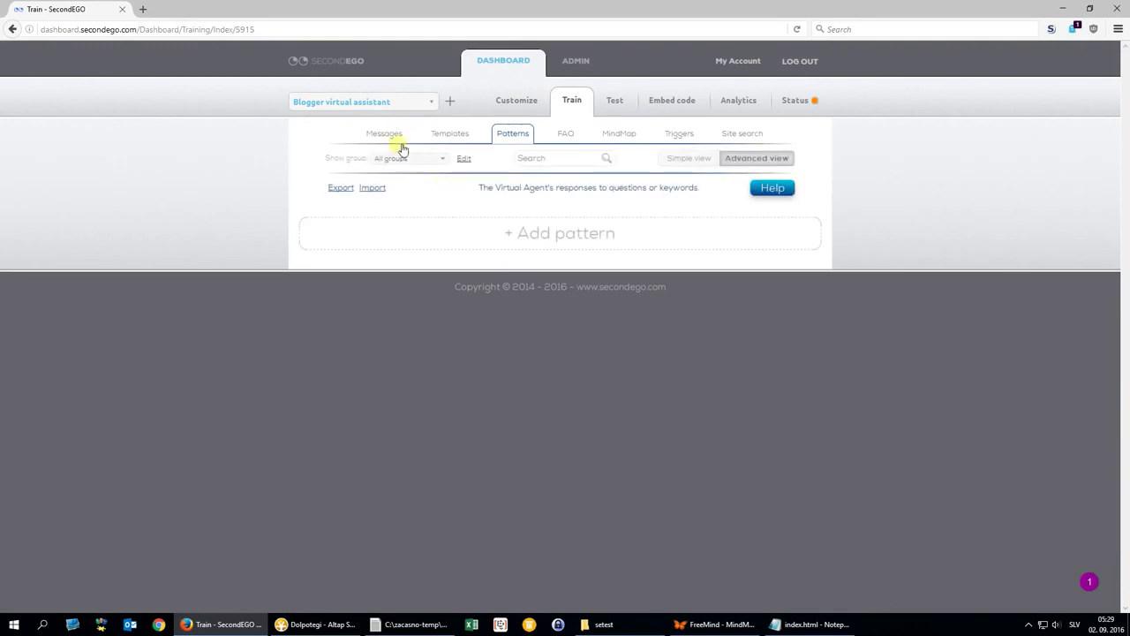
pyautogui.click(400, 144)
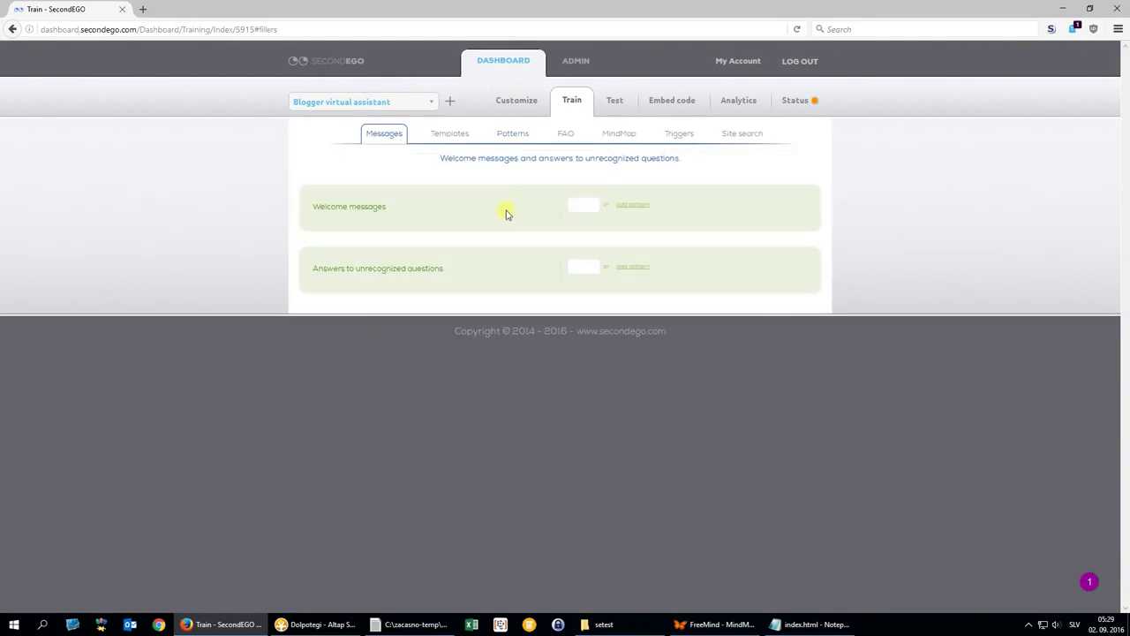
pyautogui.click(584, 209)
pyautogui.write('Let me help y')
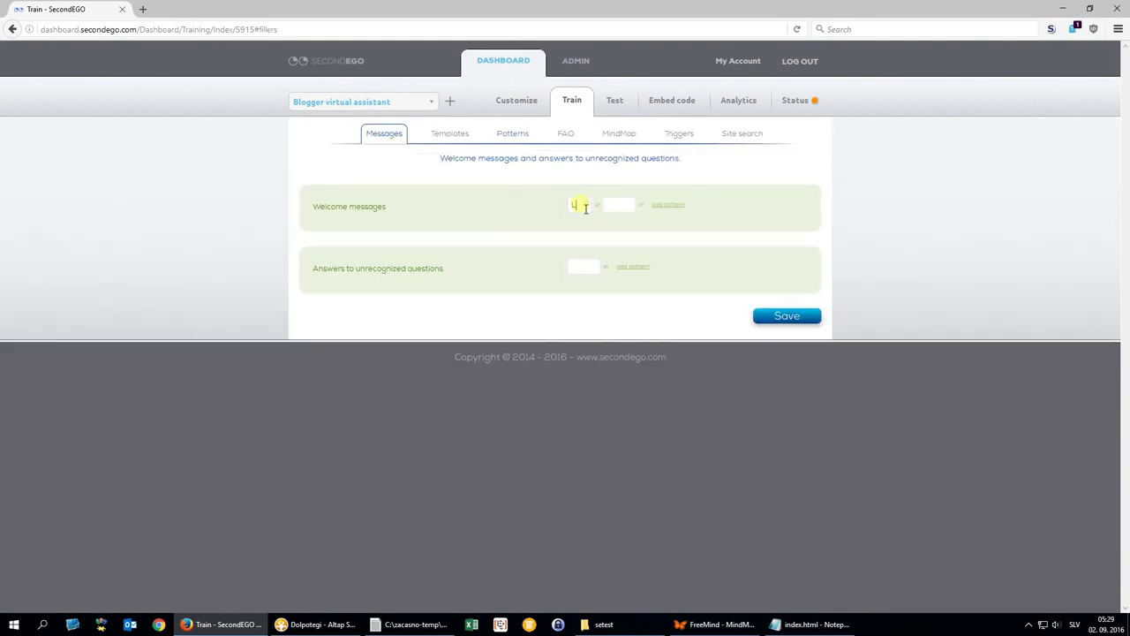
pyautogui.write('ou?')
pyautogui.write('How can I ')
pyautogui.write('help you?')
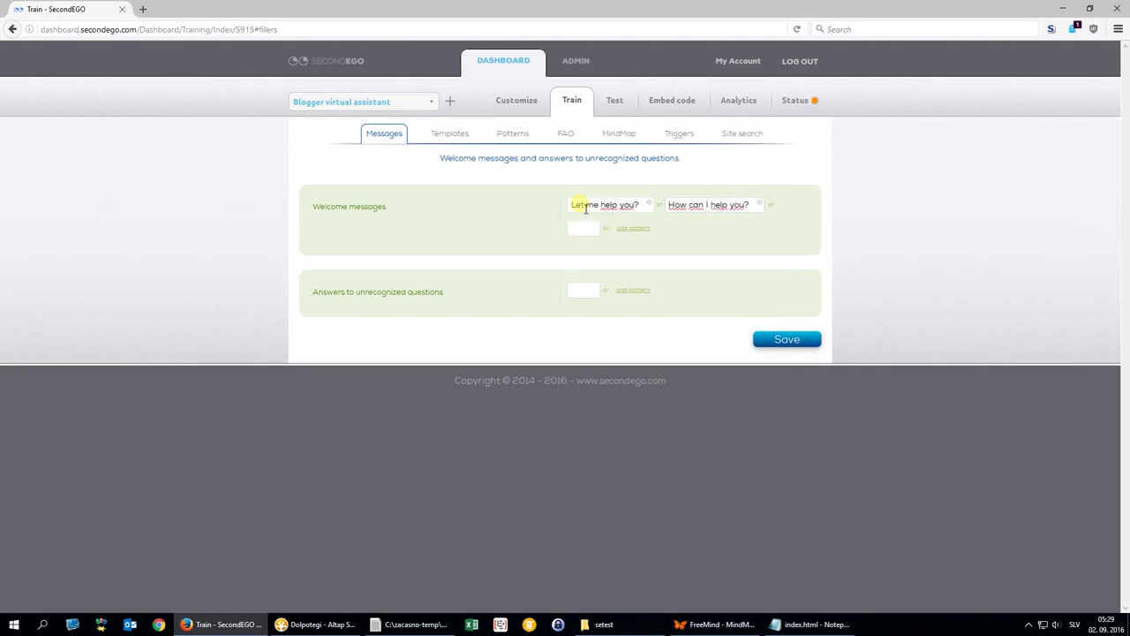
# Add "I don't have an answer" as the reply to unrecognized questions and save the messages
pyautogui.click(589, 291)
pyautogui.write("I don't have an answer")
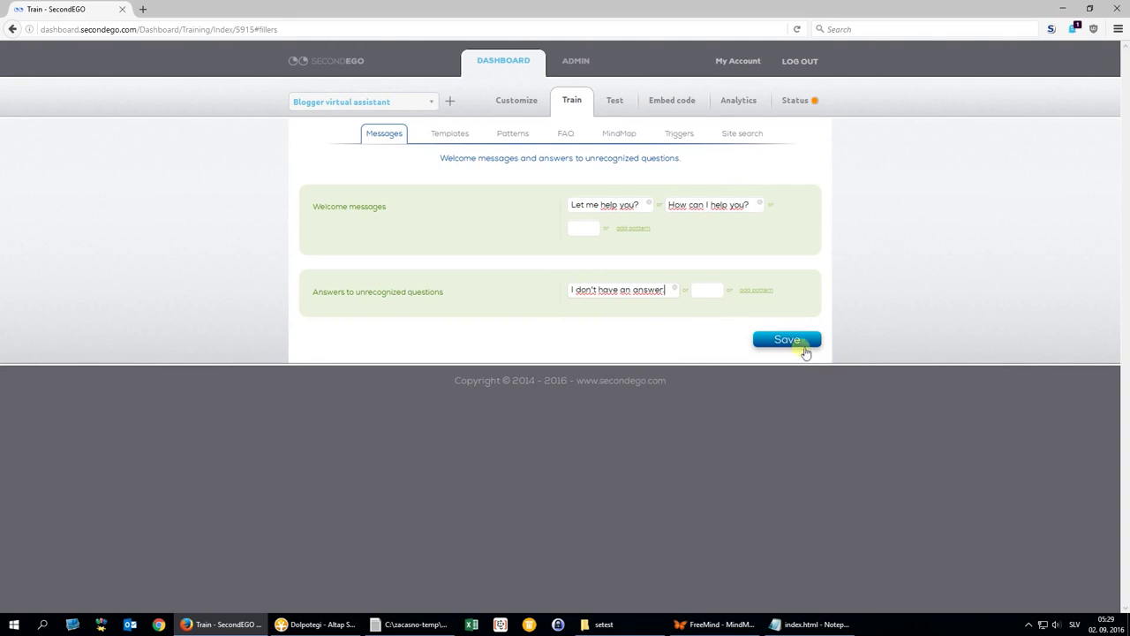
pyautogui.click(803, 347)
pyautogui.click(777, 340)
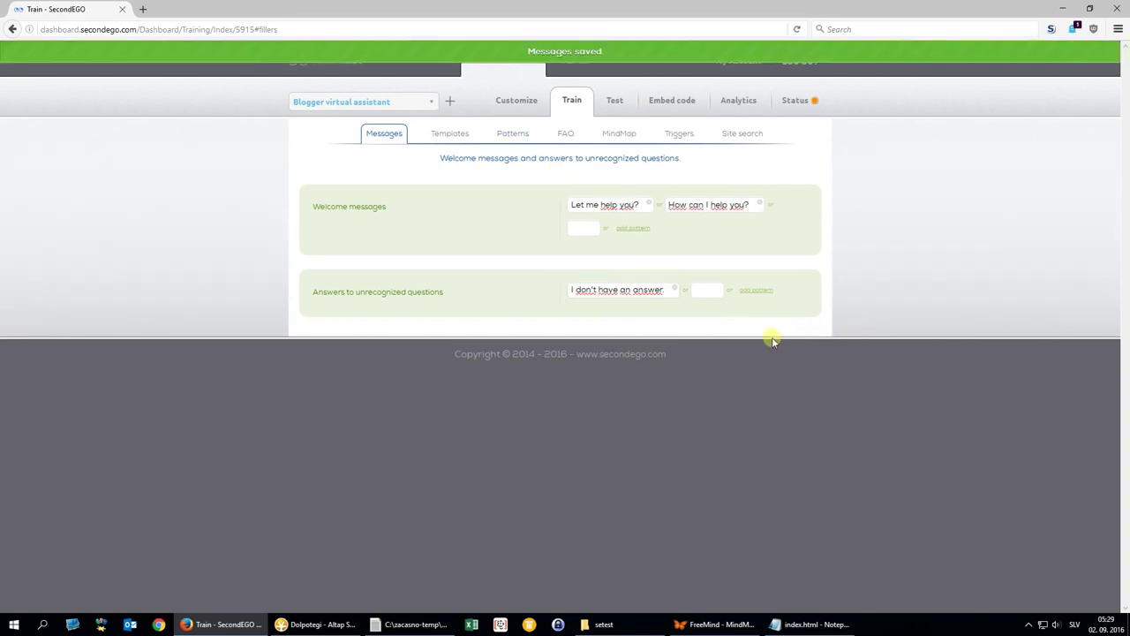
# Add a training pattern triggered by the keywords "virtual assistant", "chatbot" or "virtual agent"
pyautogui.click(514, 135)
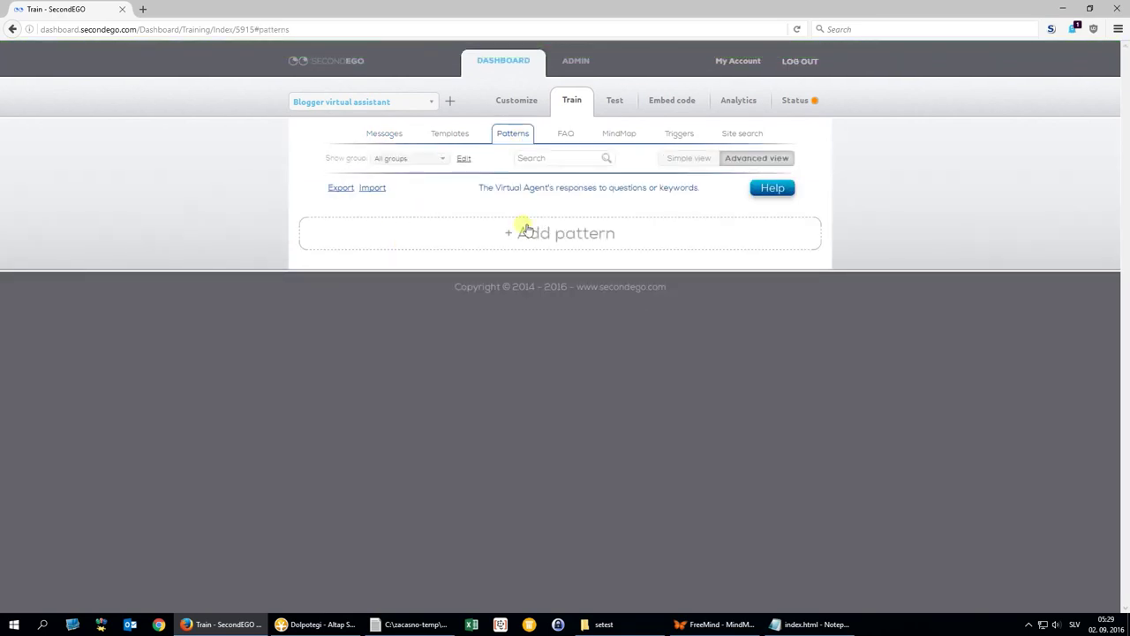
pyautogui.click(530, 231)
pyautogui.click(336, 271)
pyautogui.write('virtu')
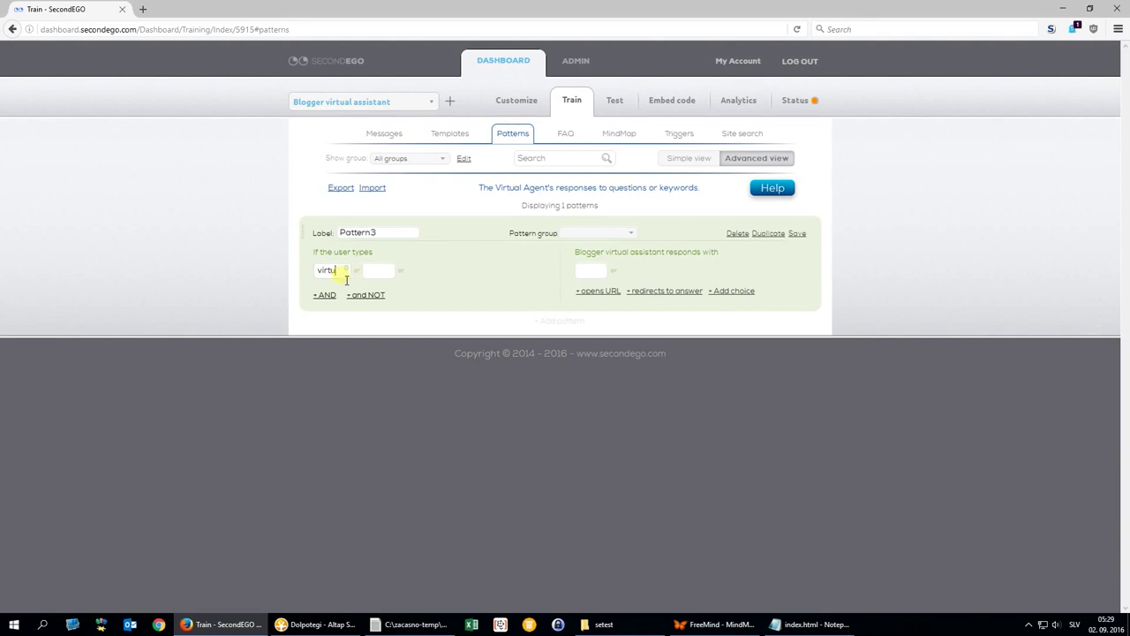
pyautogui.write('al assistant')
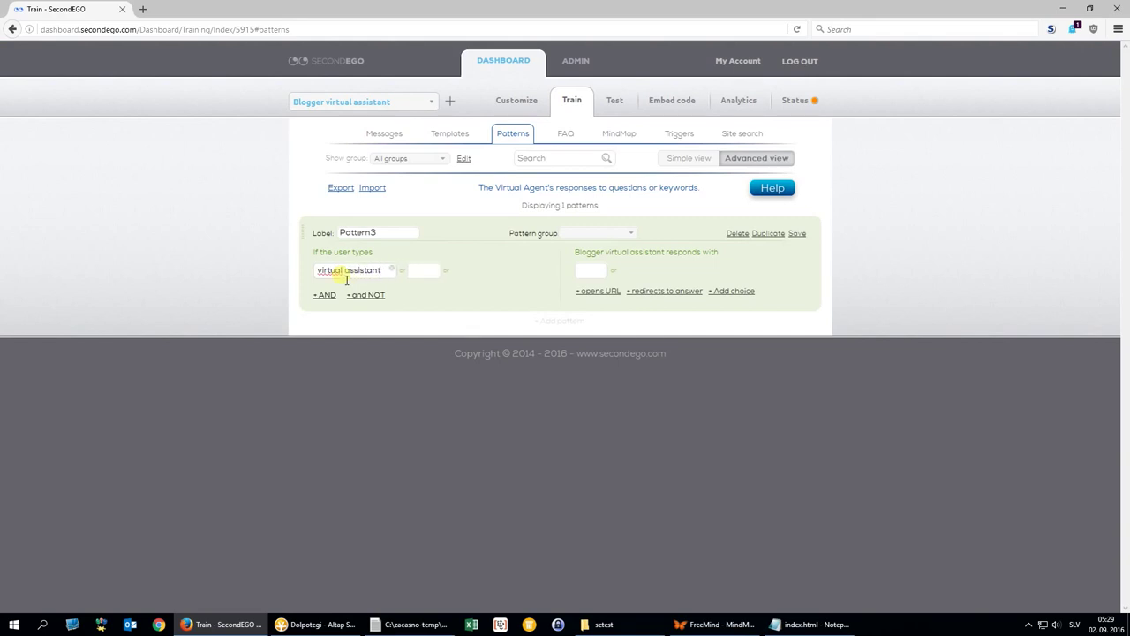
pyautogui.press('Tab')
pyautogui.write('chatbot')
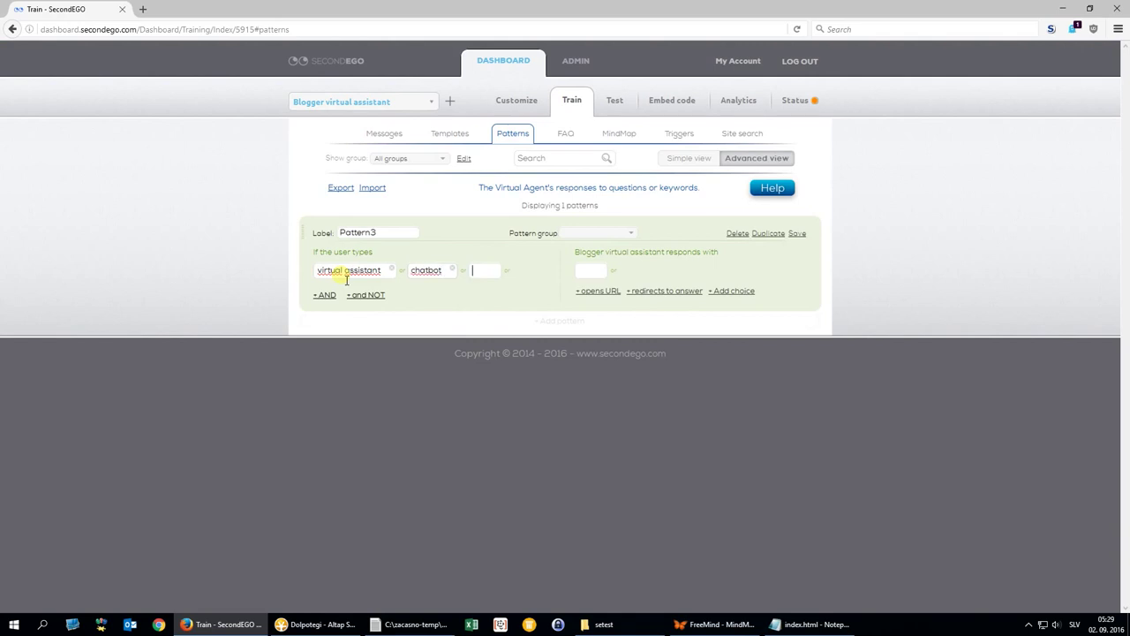
pyautogui.write('virtual agent')
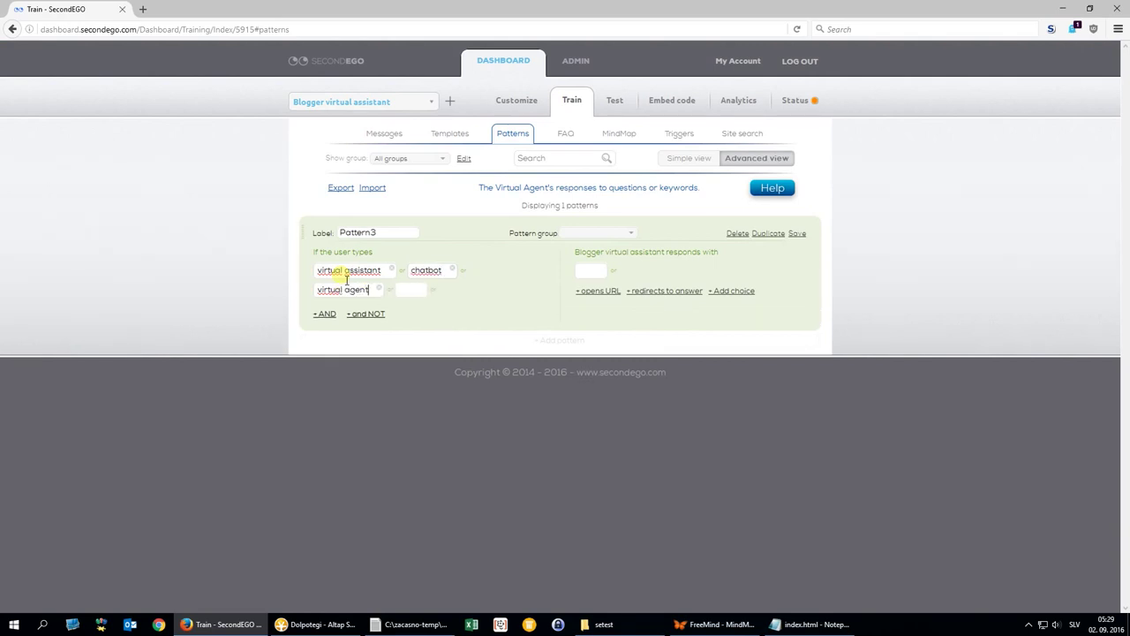
# Set the pattern's response to "Check here" and add a redirect to another answer
pyautogui.click(608, 273)
pyautogui.write('Che')
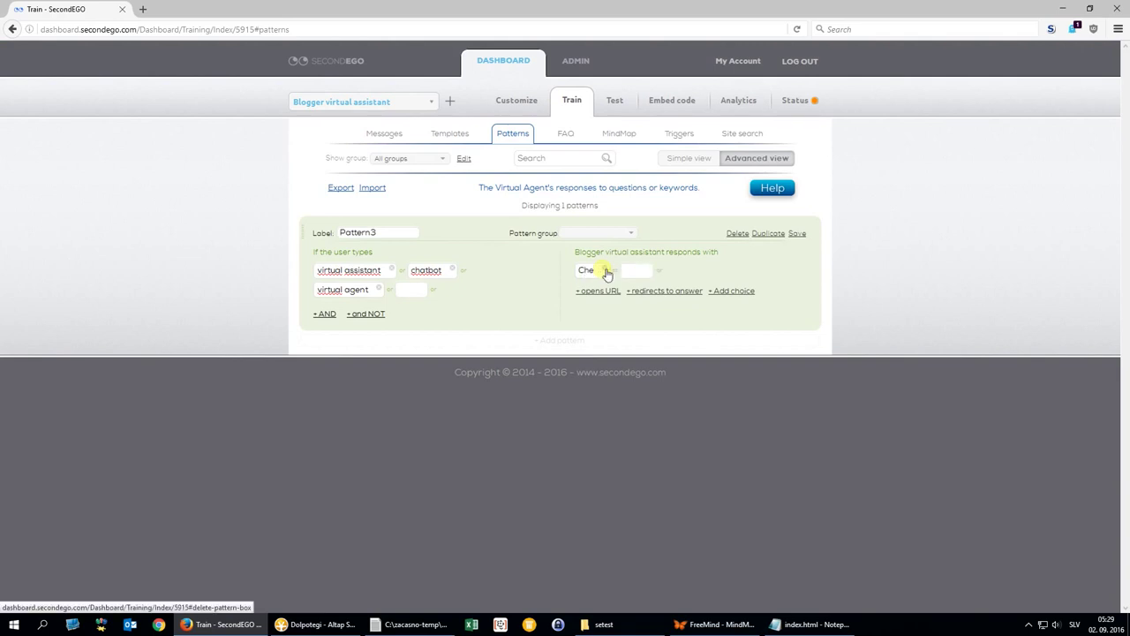
pyautogui.write('ck here')
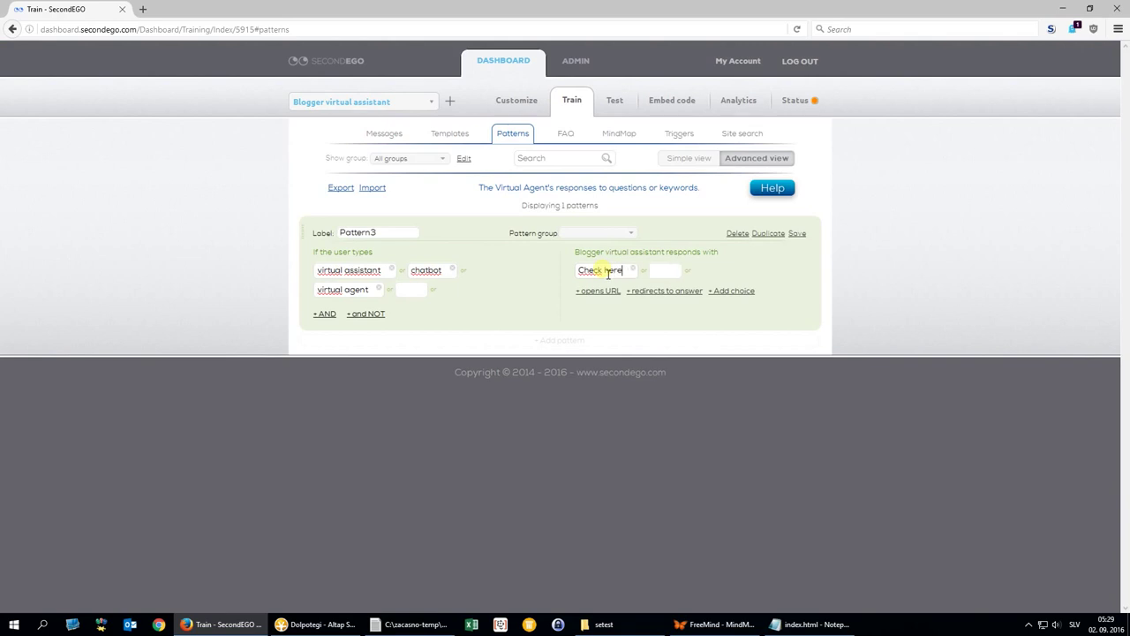
pyautogui.click(641, 291)
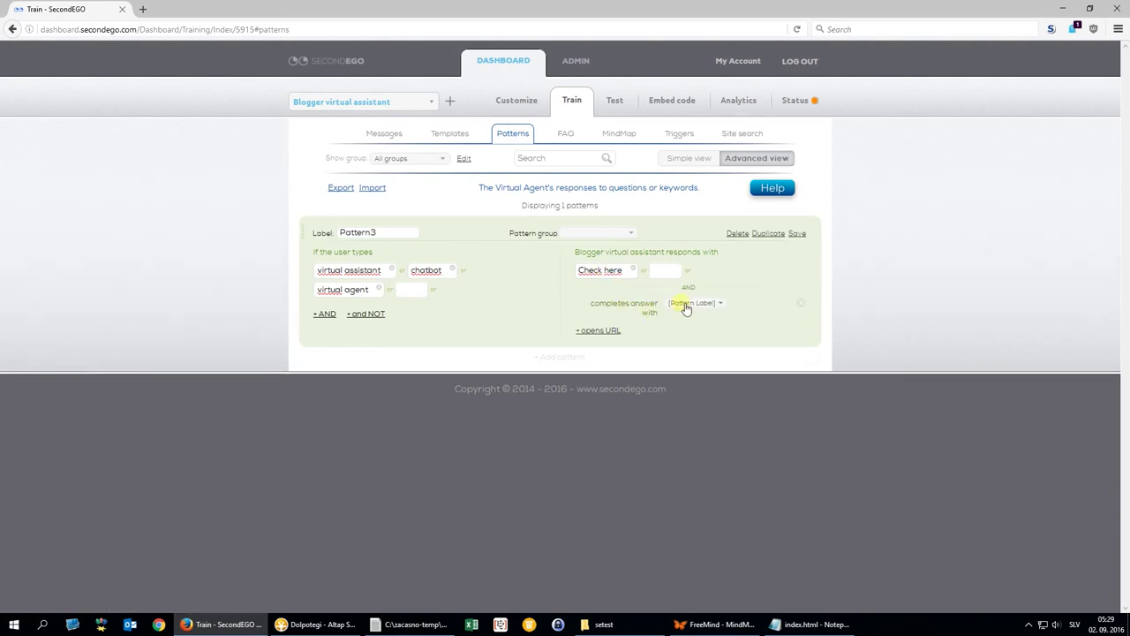
pyautogui.click(612, 331)
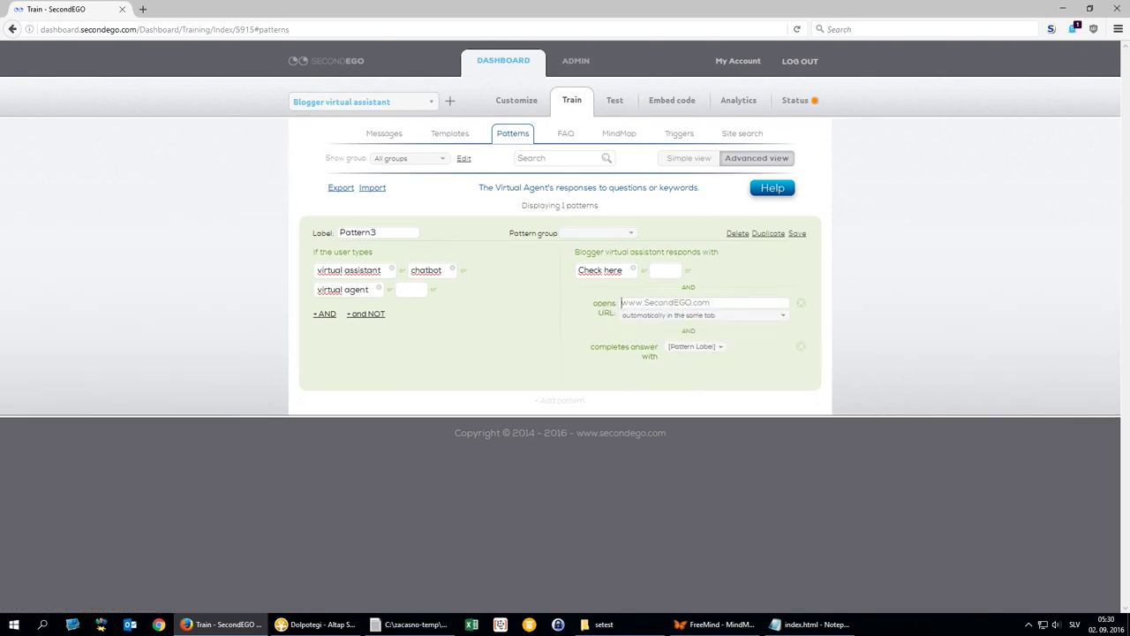
pyautogui.hotkey('alt', 'Tab')
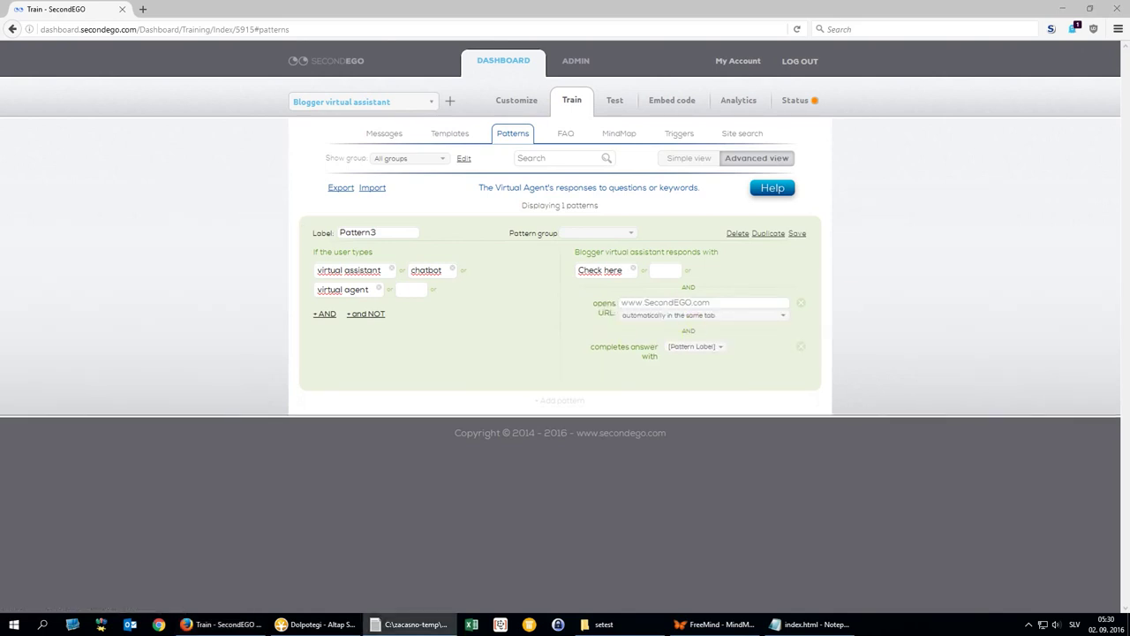
pyautogui.click(709, 303)
pyautogui.write('https://en.wikipedia.org/wiki/Virtual_assistant')
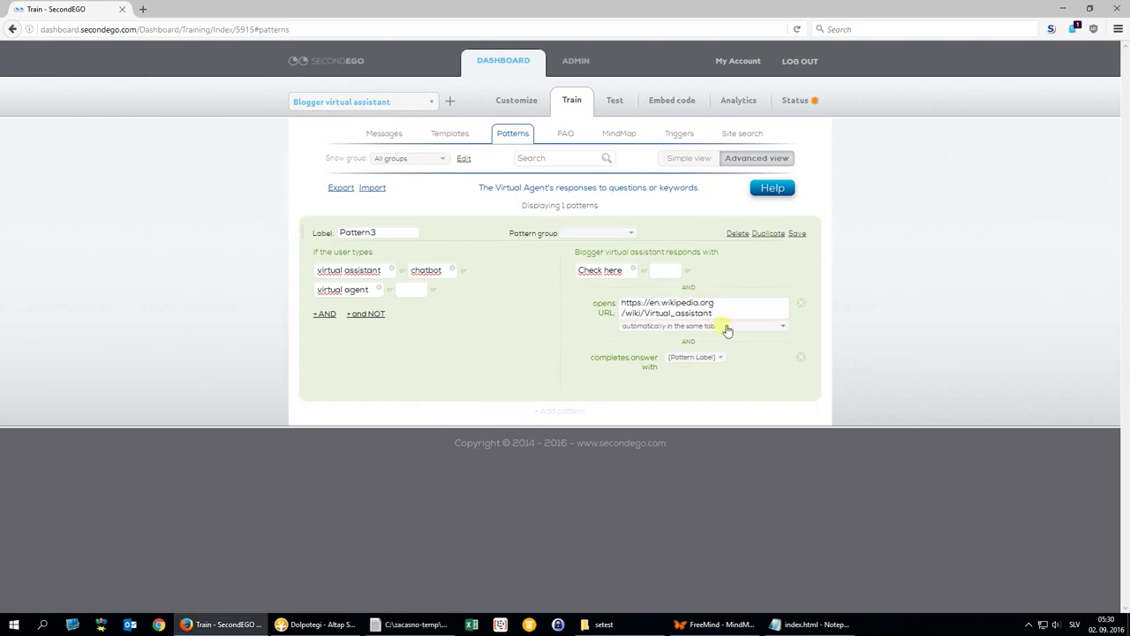
pyautogui.click(726, 330)
pyautogui.click(692, 357)
pyautogui.click(802, 235)
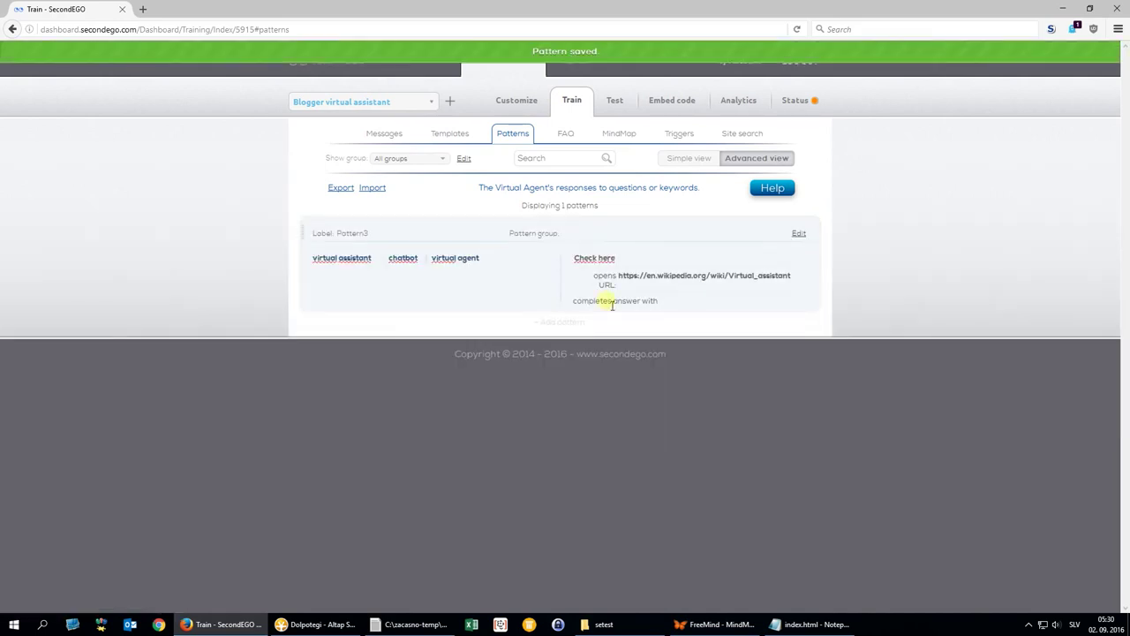
# Add a second pattern below the first, triggered by the keywords "agent" or "assistant"
pyautogui.click(589, 327)
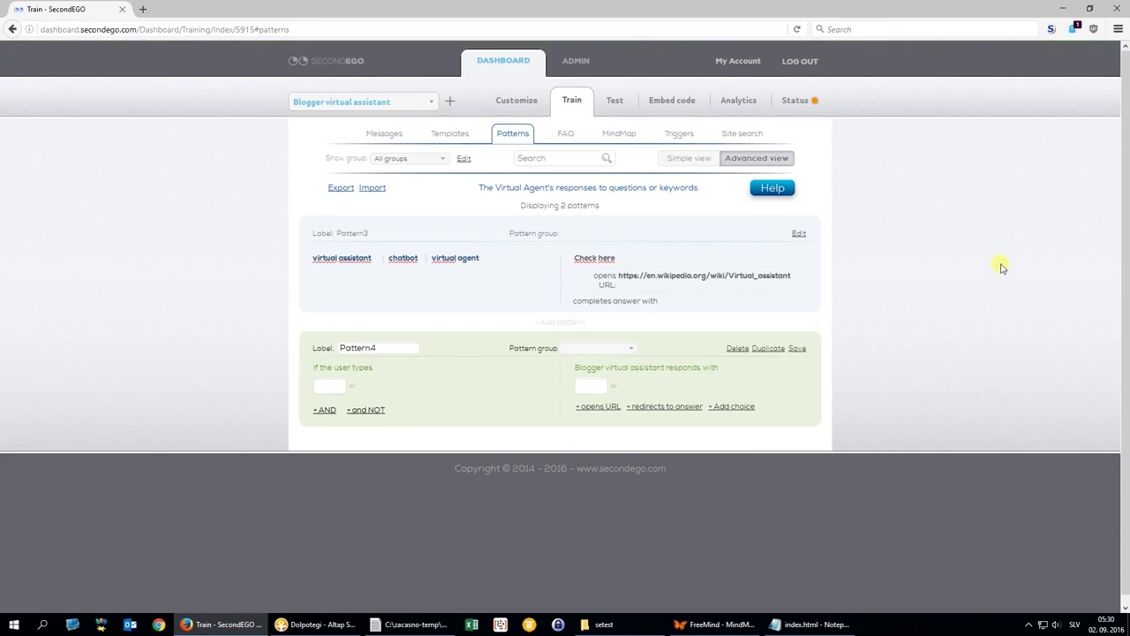
pyautogui.click(348, 392)
pyautogui.write('agent')
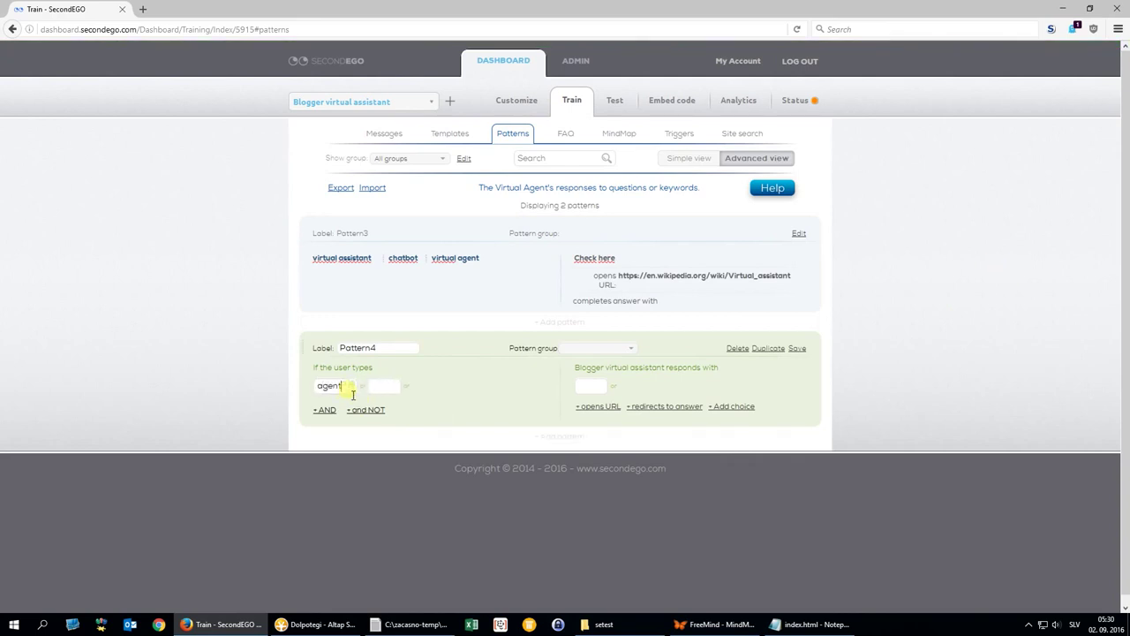
pyautogui.write('assistna')
pyautogui.press('BackSpace')
pyautogui.press('BackSpace')
pyautogui.write('ant')
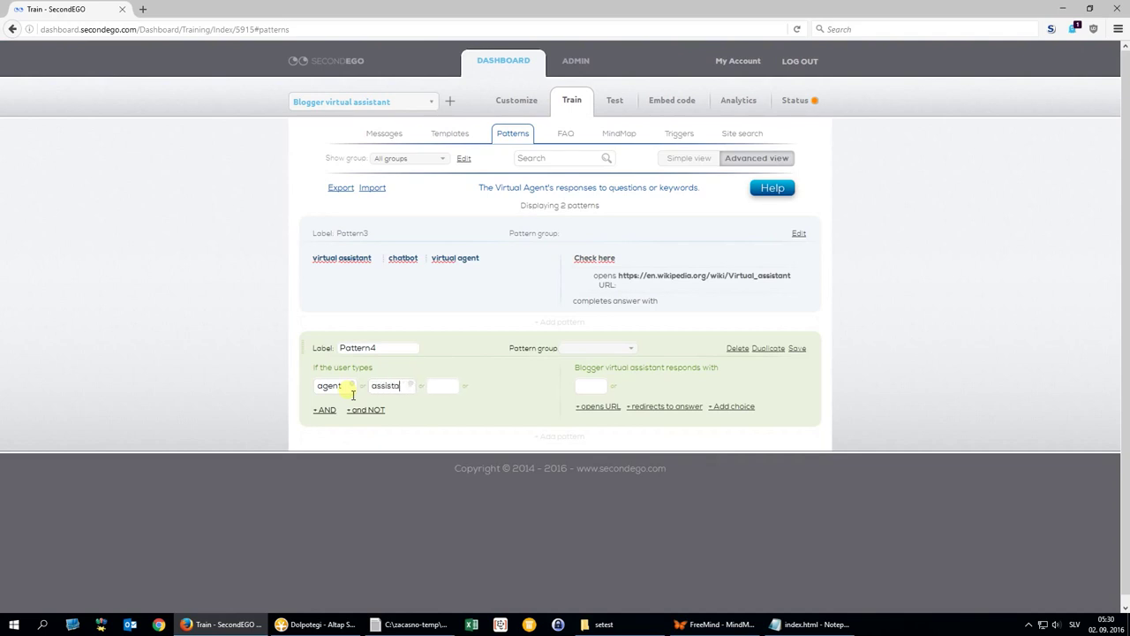
# Set the second pattern's response to "You have entered AGENT or ASSISTANT." and save the pattern
pyautogui.click(603, 390)
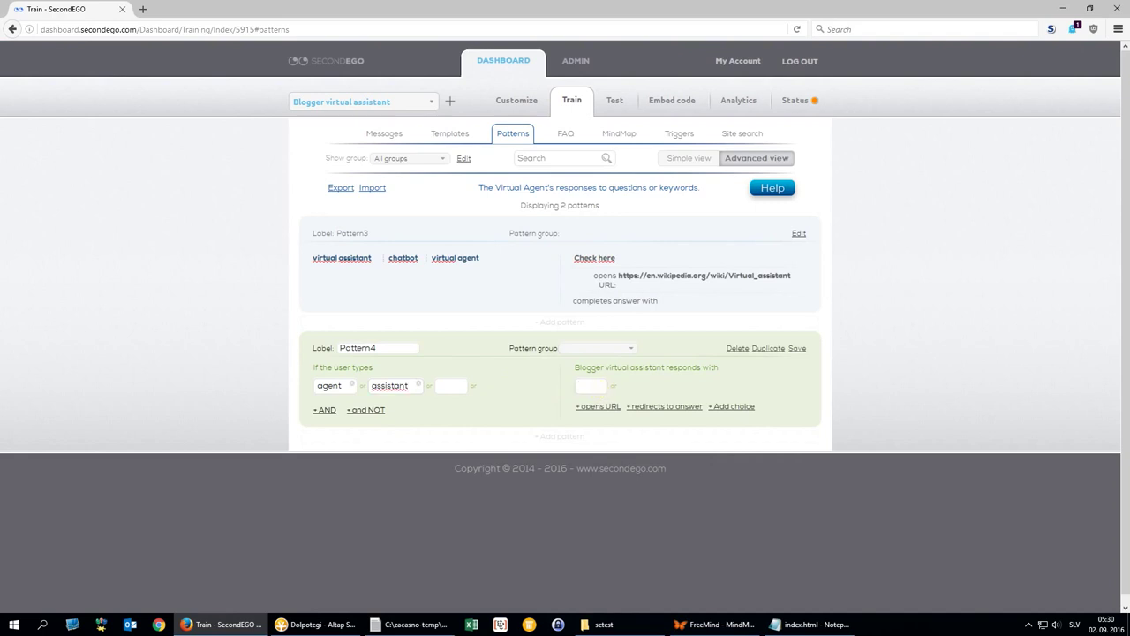
pyautogui.hotkey('alt', 'Tab')
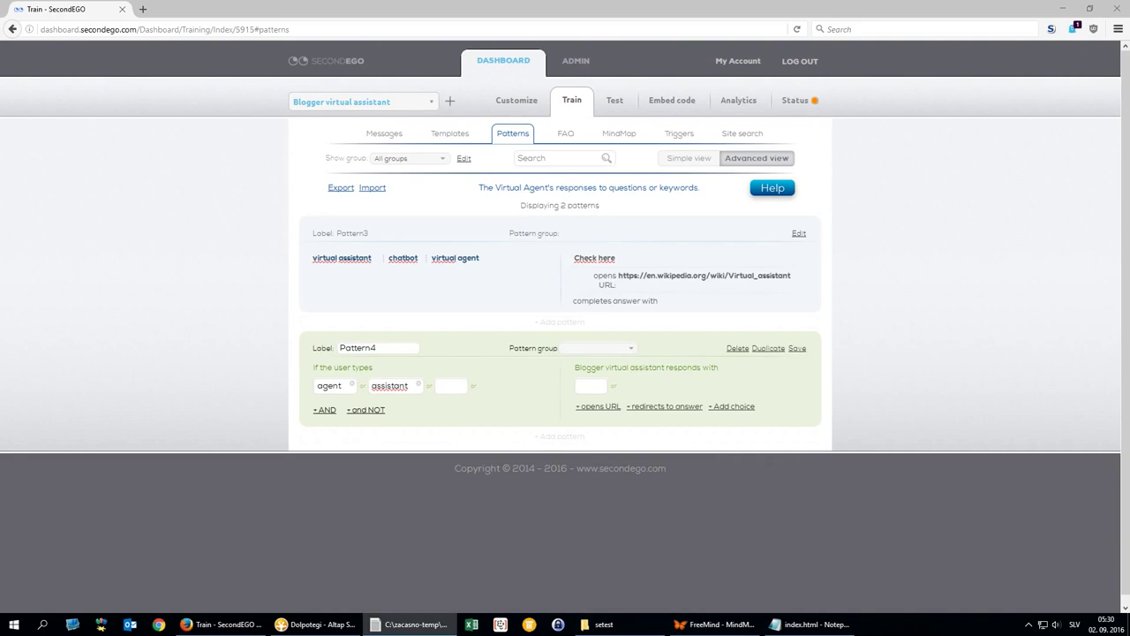
pyautogui.hotkey('alt', 'Tab')
pyautogui.write('NT')
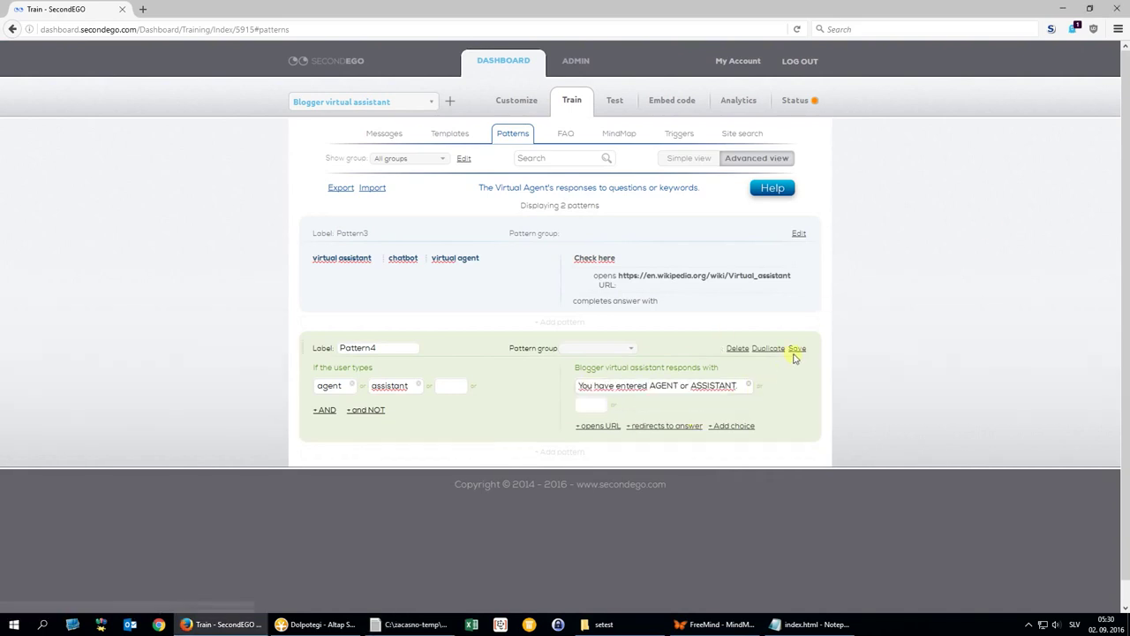
pyautogui.click(796, 351)
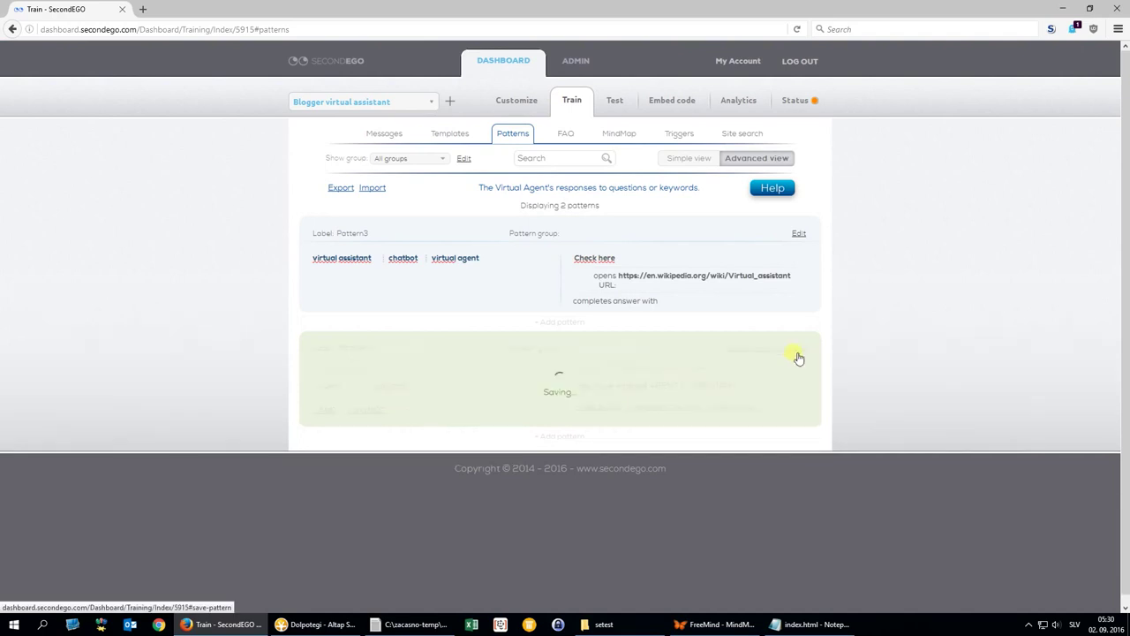
# Open the agent's MindMap training section, and switch to FreeMind to create a new mind map
pyautogui.click(616, 137)
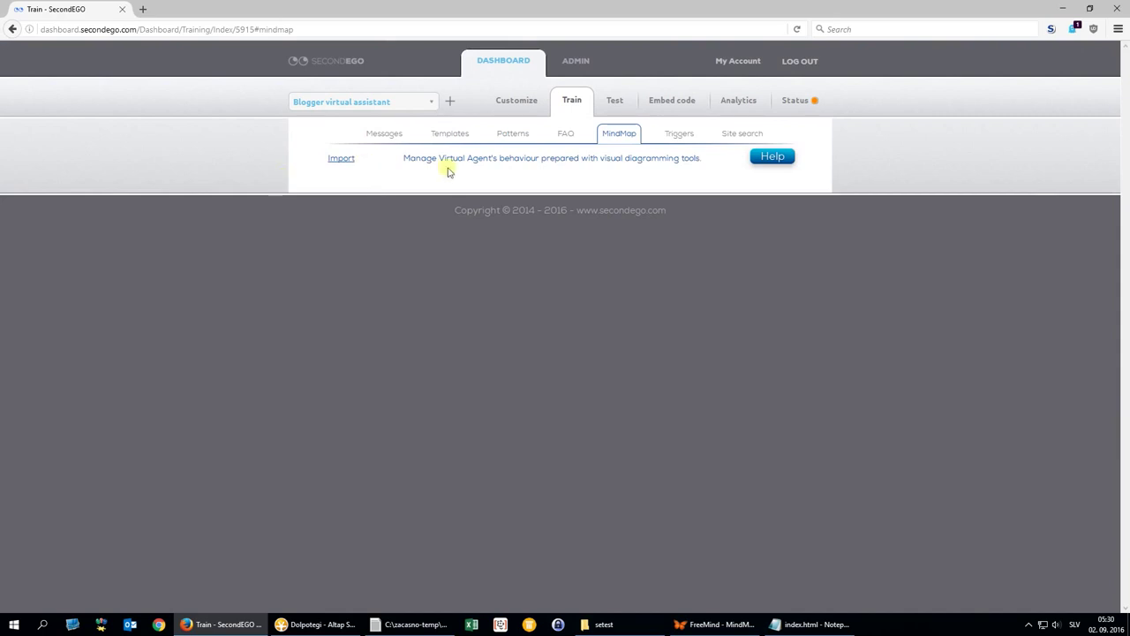
pyautogui.click(713, 624)
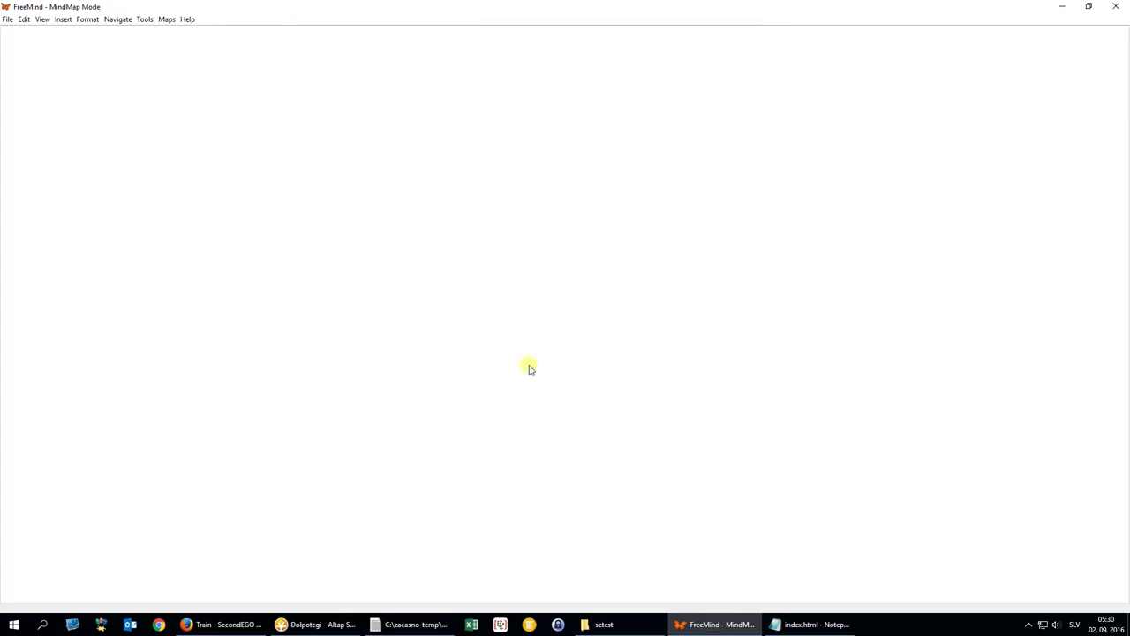
pyautogui.click(10, 19)
pyautogui.click(58, 37)
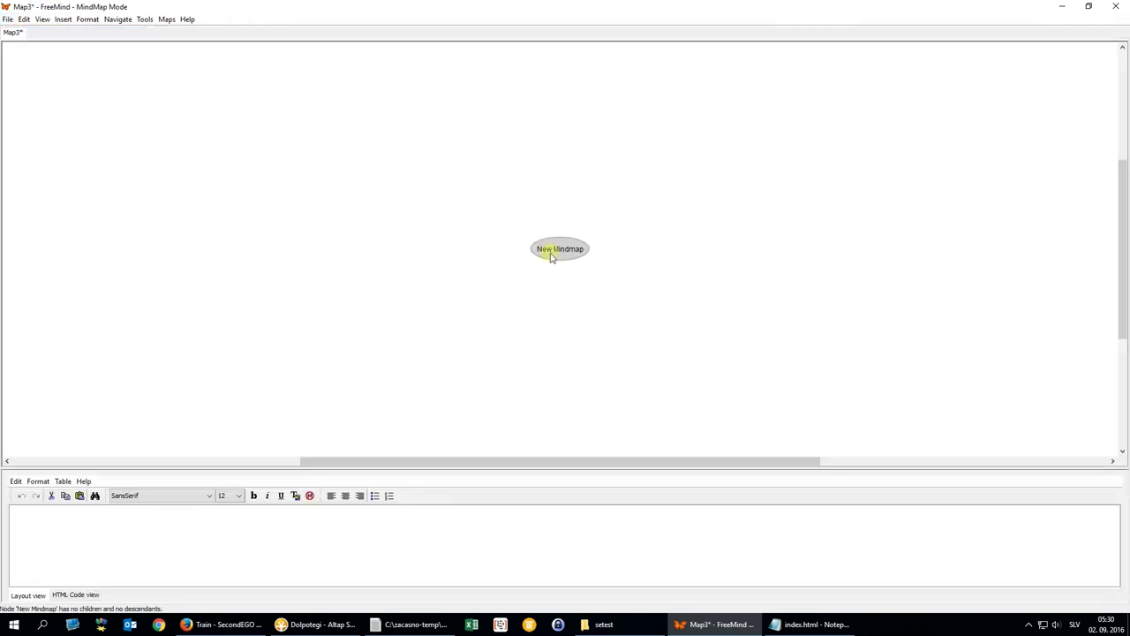
# Rename the central root node of the new mind map to "TestMindmap"
pyautogui.doubleClick(552, 253)
pyautogui.press('Home')
pyautogui.hotkey('ctrl', 'shift', 'Right')
pyautogui.write('Test')
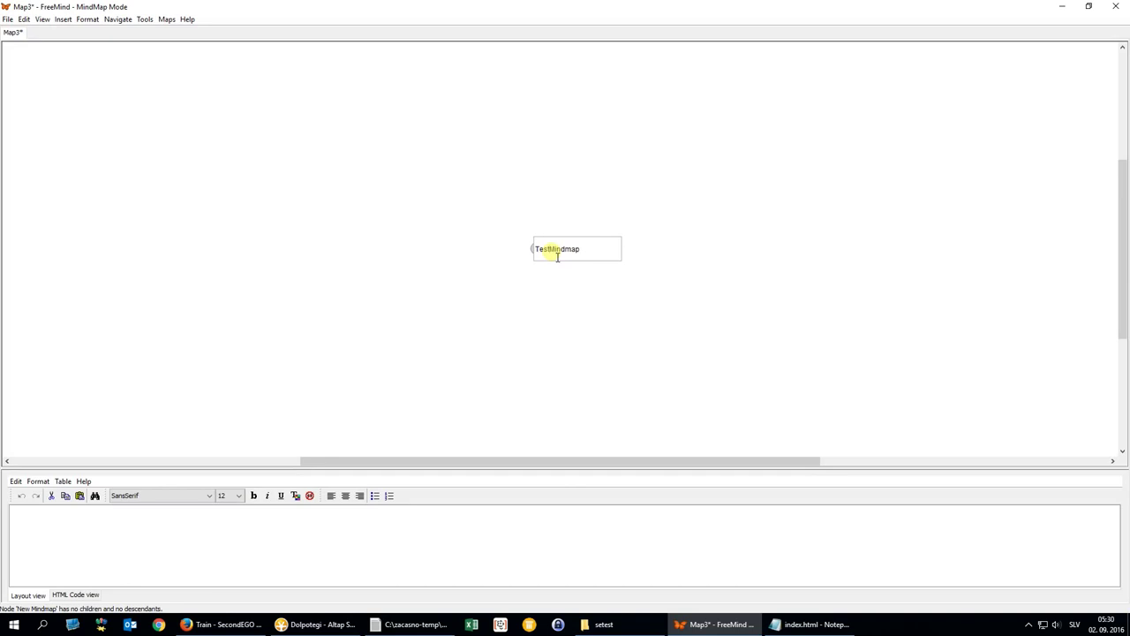
pyautogui.press('Return')
# Add two child nodes to the root, named with the product manager's and sales manager's first names, both on the right branch side
pyautogui.press('Insert')
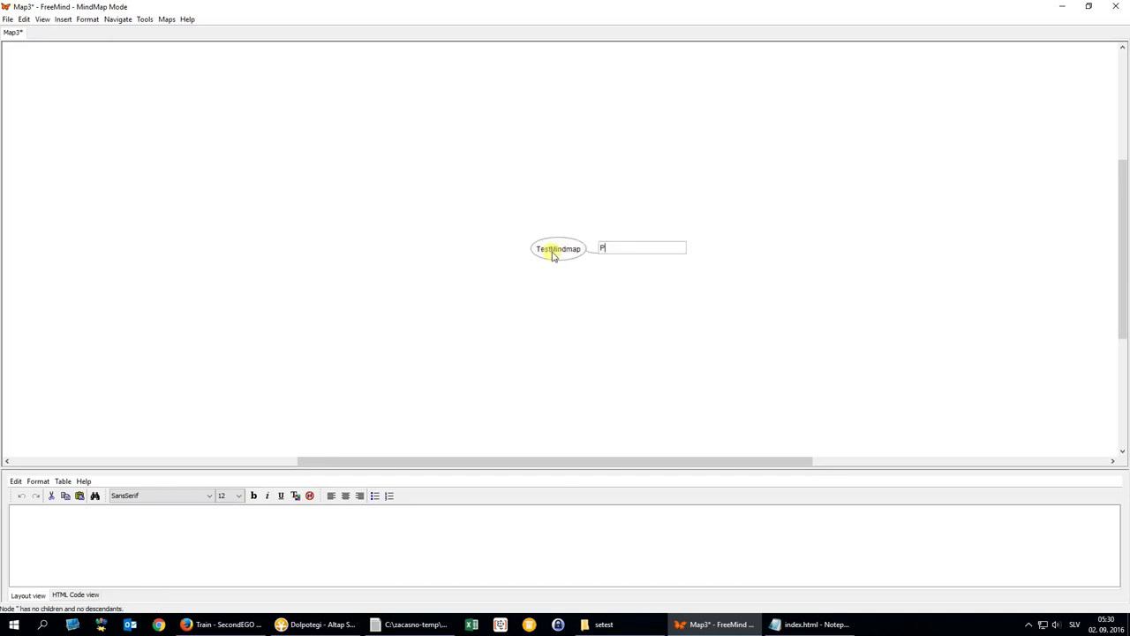
pyautogui.write('Peter')
pyautogui.press('Return')
pyautogui.press('Insert')
pyautogui.press('Return')
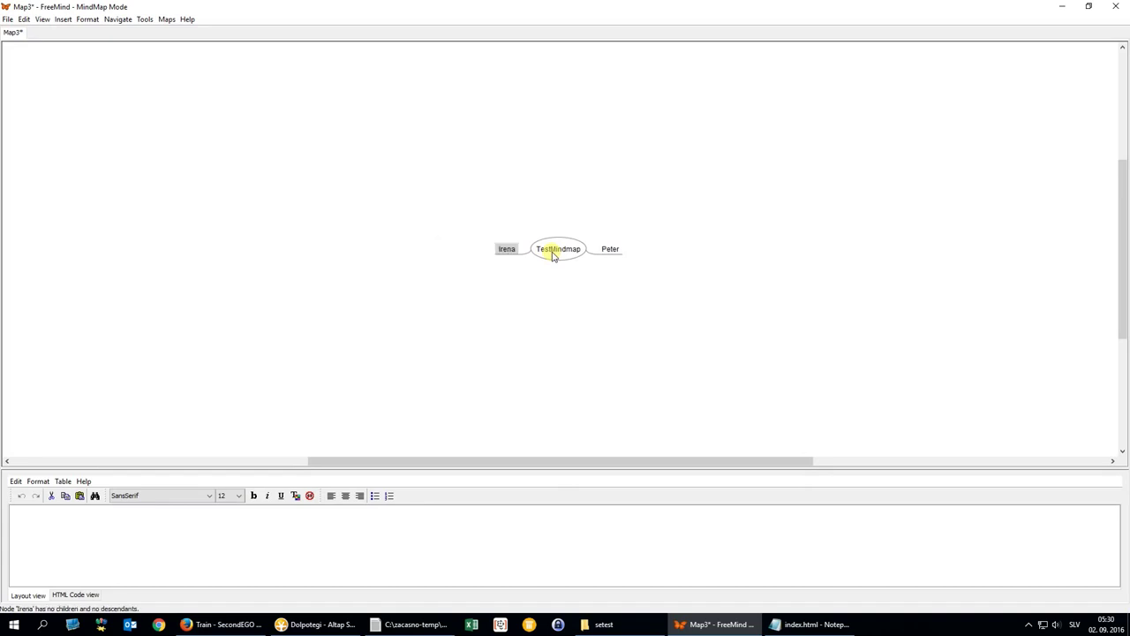
pyautogui.hotkey('ctrl', 'Right')
pyautogui.press('Up')
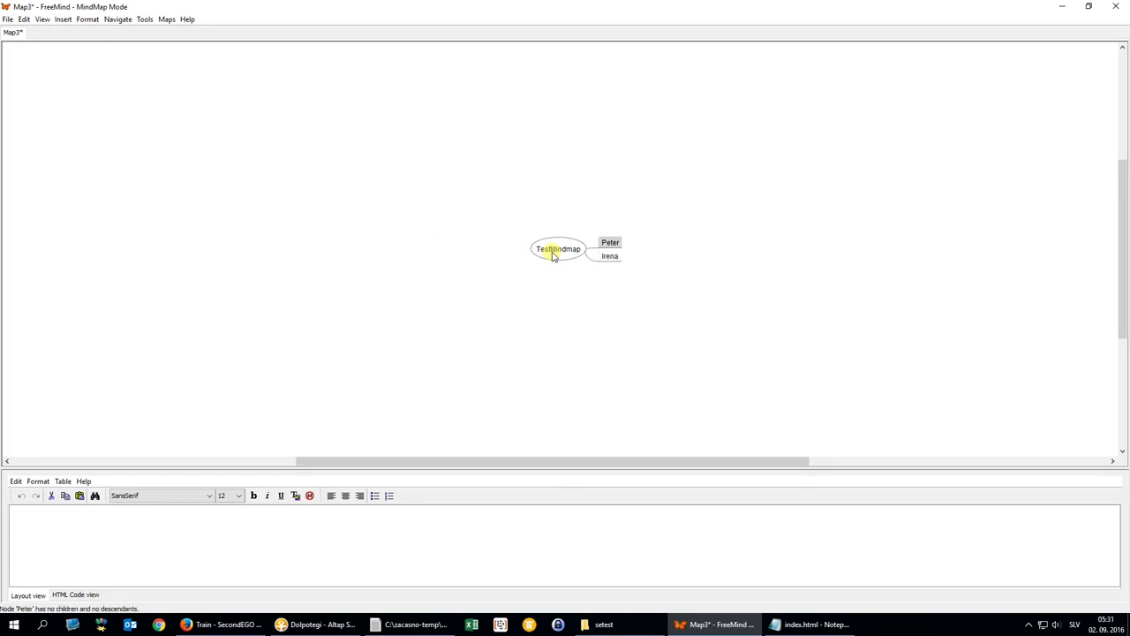
pyautogui.hotkey('alt', 'Tab')
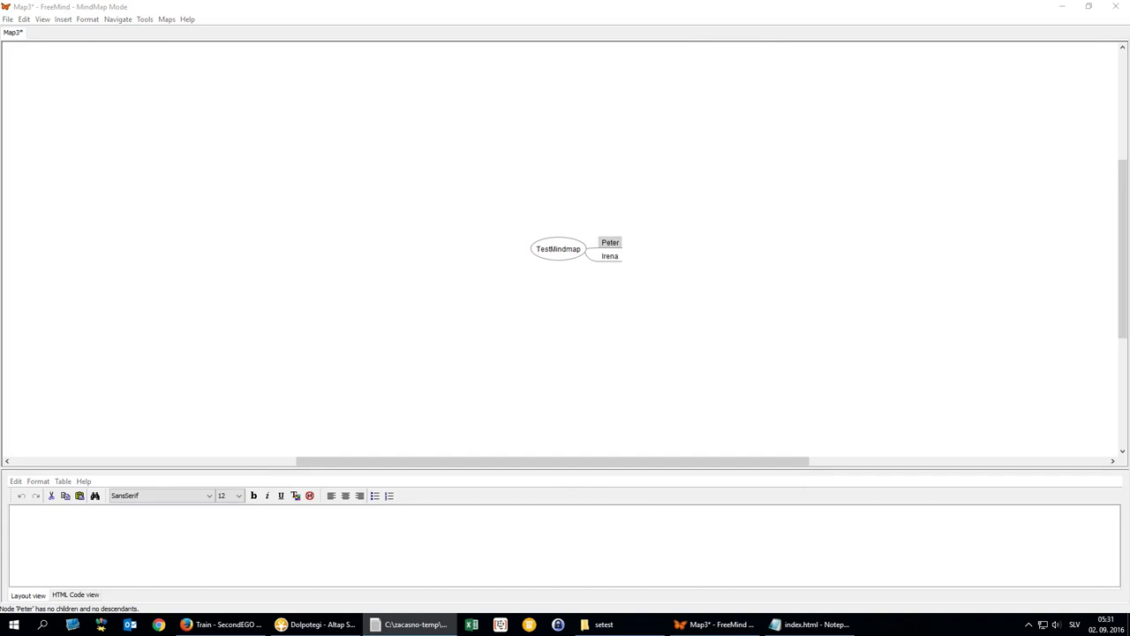
pyautogui.click(321, 550)
pyautogui.write('q: peter a: Peter is our product manager. He has his own website (it will open automatically). w: www.wikipedia.com')
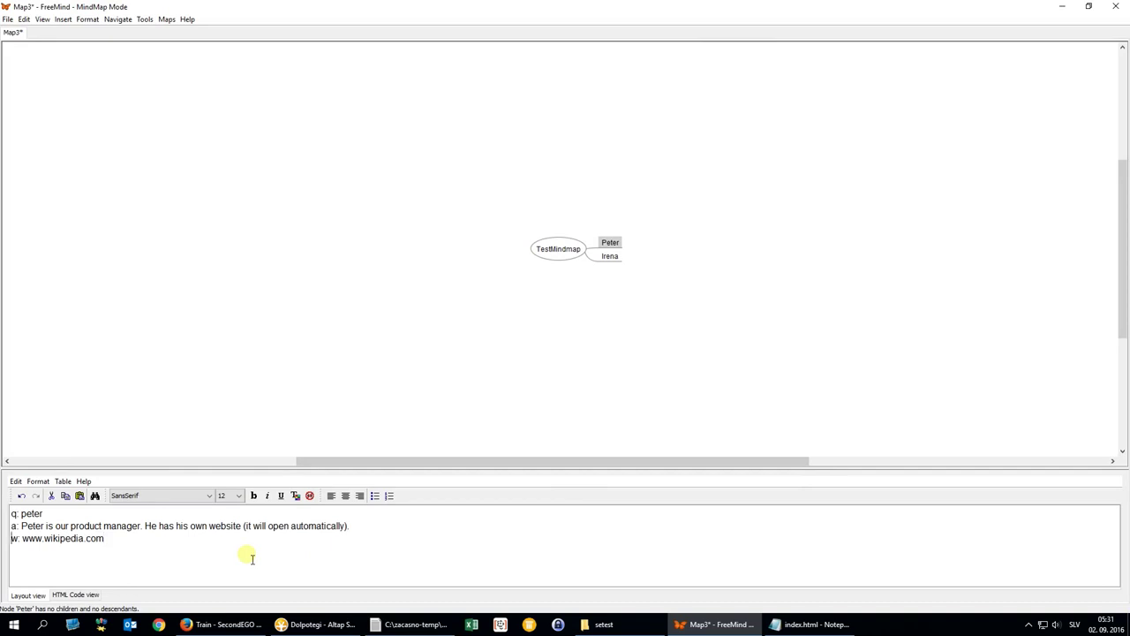
pyautogui.write('http://')
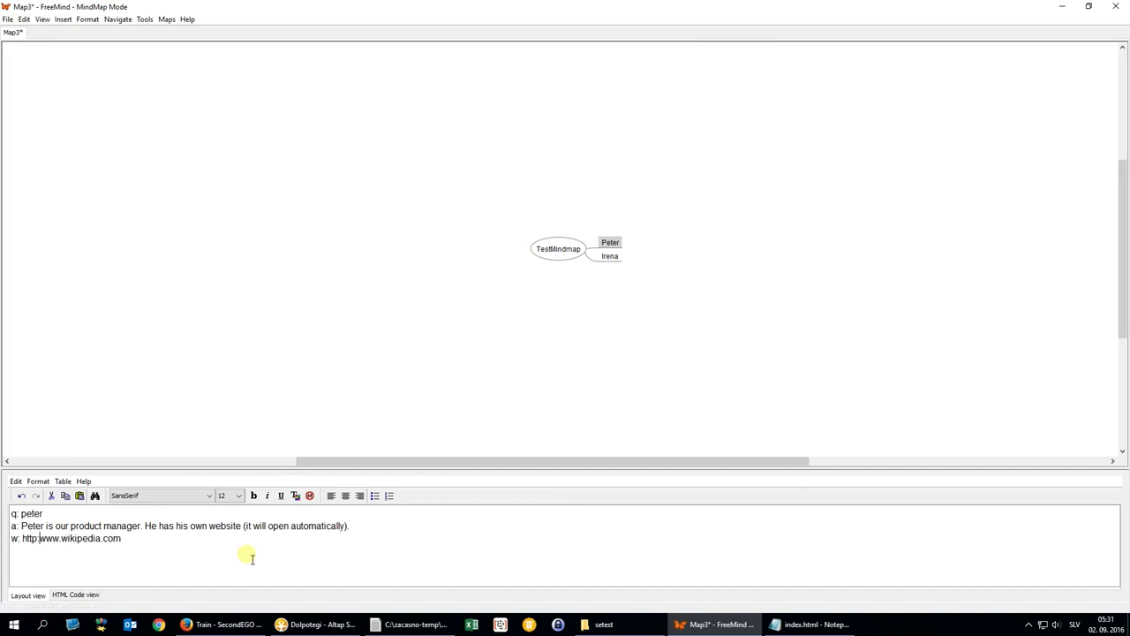
pyautogui.press('BackSpace')
pyautogui.press('BackSpace')
pyautogui.press('BackSpace')
pyautogui.press('BackSpace')
pyautogui.press('BackSpace')
pyautogui.press('BackSpace')
pyautogui.press('BackSpace')
pyautogui.press('BackSpace')
pyautogui.press('BackSpace')
pyautogui.press('BackSpace')
pyautogui.press('BackSpace')
pyautogui.write('google.com')
# Annotate the sales manager's node with q: her first name and a: "... is our sales manager."
pyautogui.click(608, 257)
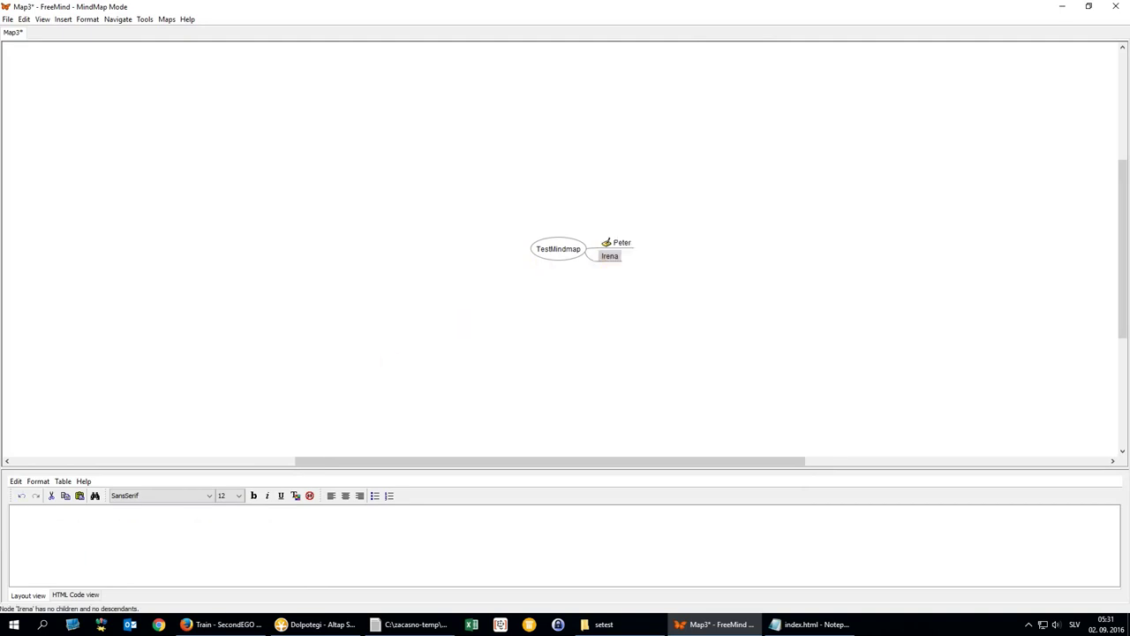
pyautogui.hotkey('alt', 'Tab')
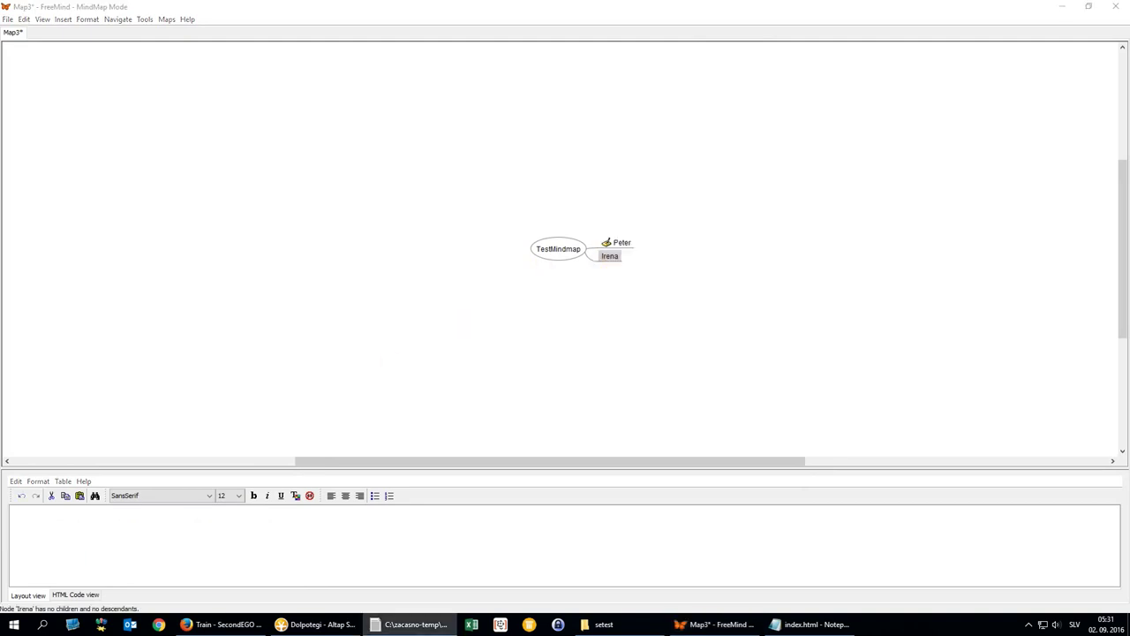
pyautogui.click(335, 540)
pyautogui.write('q:irena a: Irena is our sales manager.')
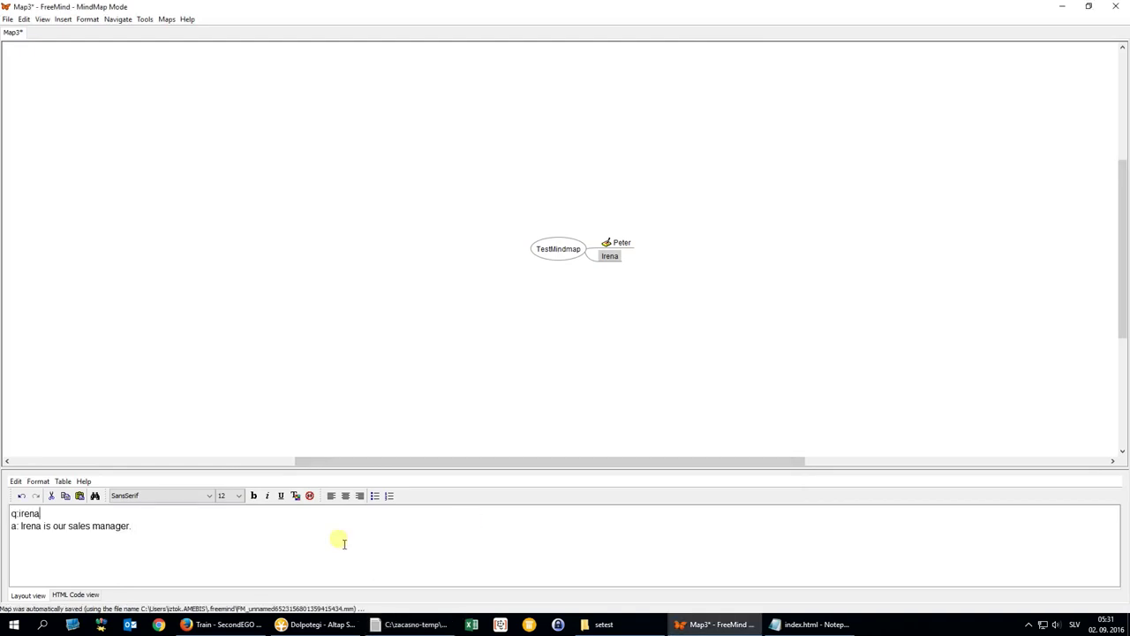
# Add a child node named "Products" to the TestMindmap root
pyautogui.click(564, 256)
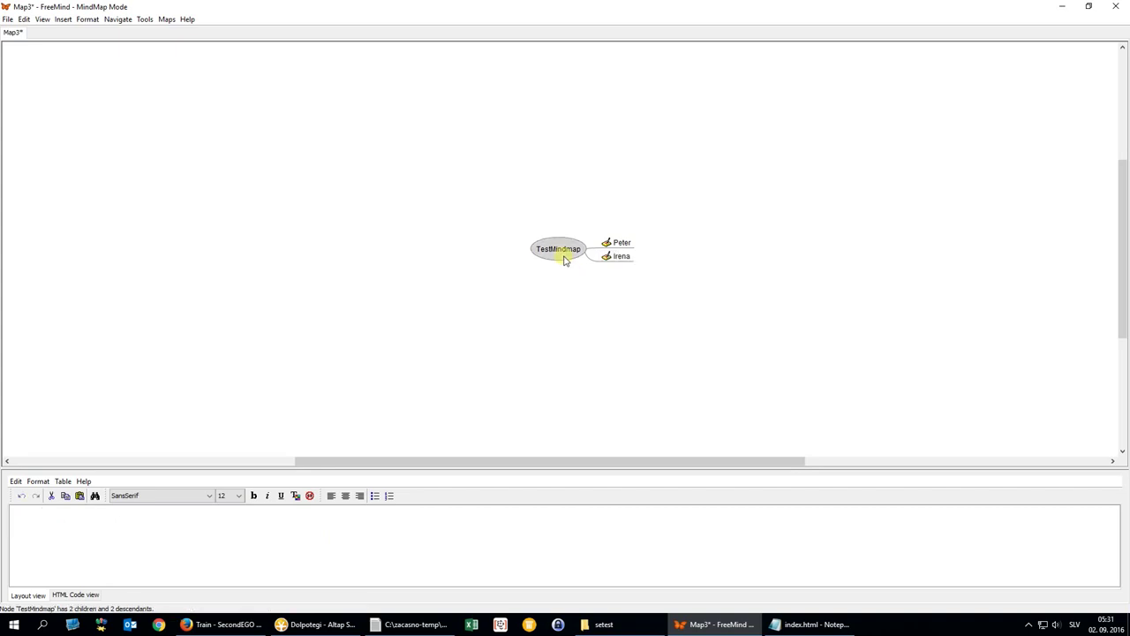
pyautogui.press('Insert')
pyautogui.write('Products')
pyautogui.press('Return')
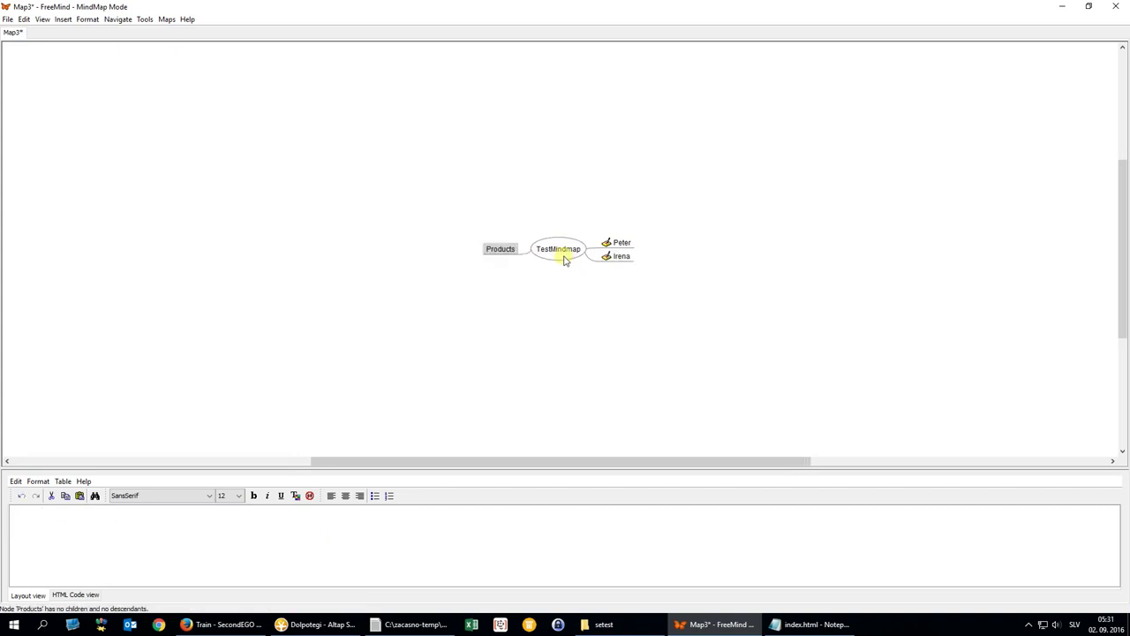
# Annotate the Products node with q: "products; offer; shop; toys; menu" and a: "Choose in menu"
pyautogui.click(337, 531)
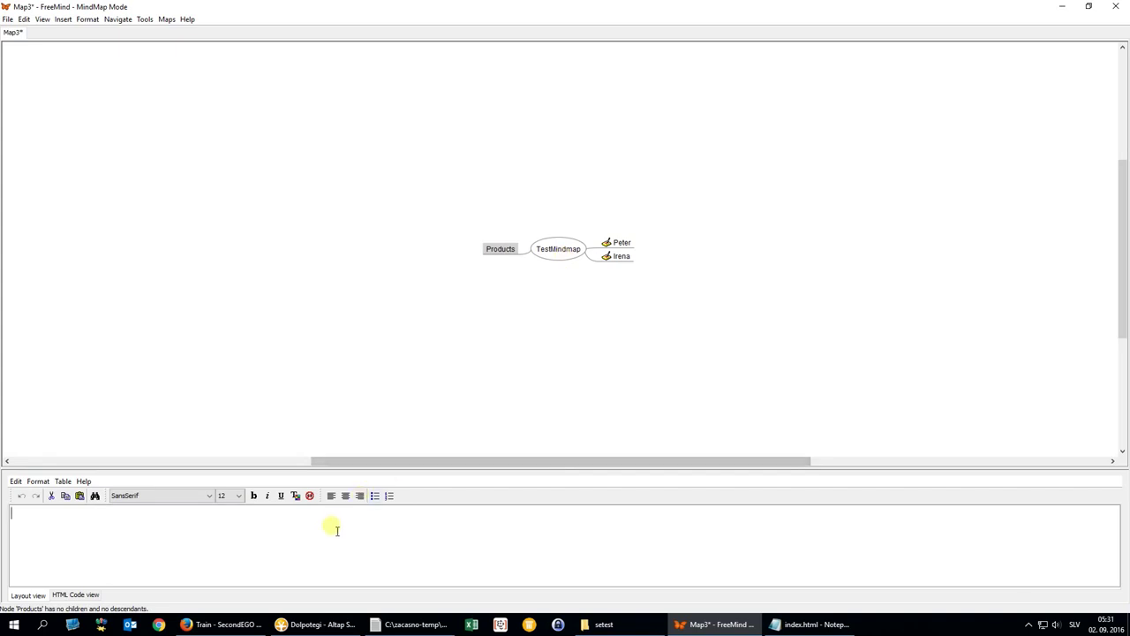
pyautogui.write('q: products; offer')
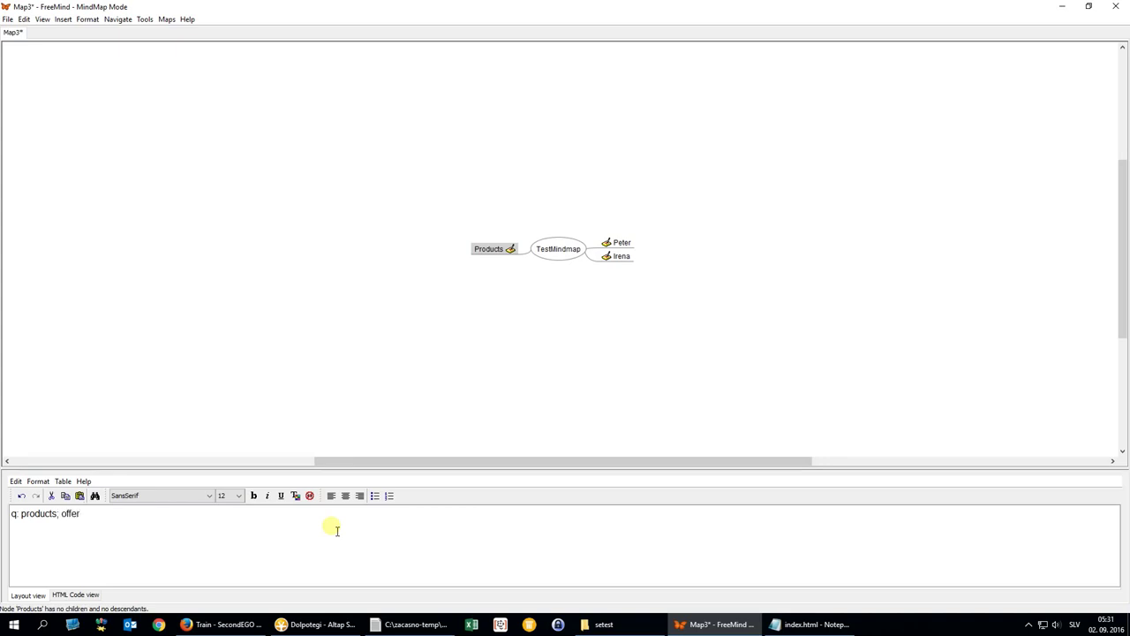
pyautogui.write('toys; menu a: ')
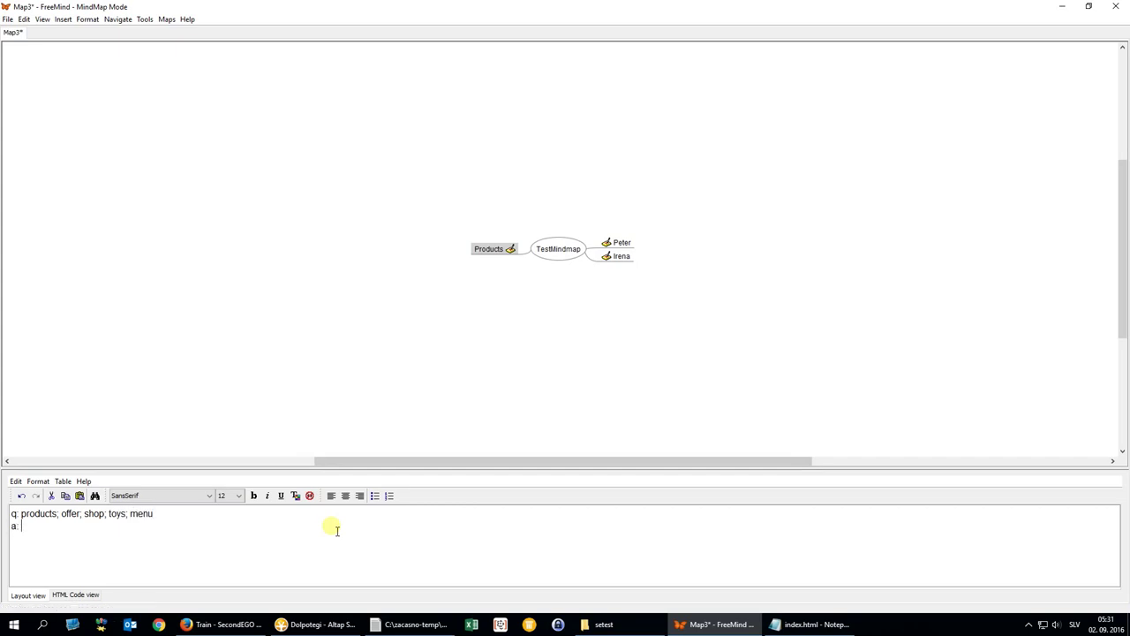
pyautogui.write('Choose in menu')
pyautogui.click(460, 314)
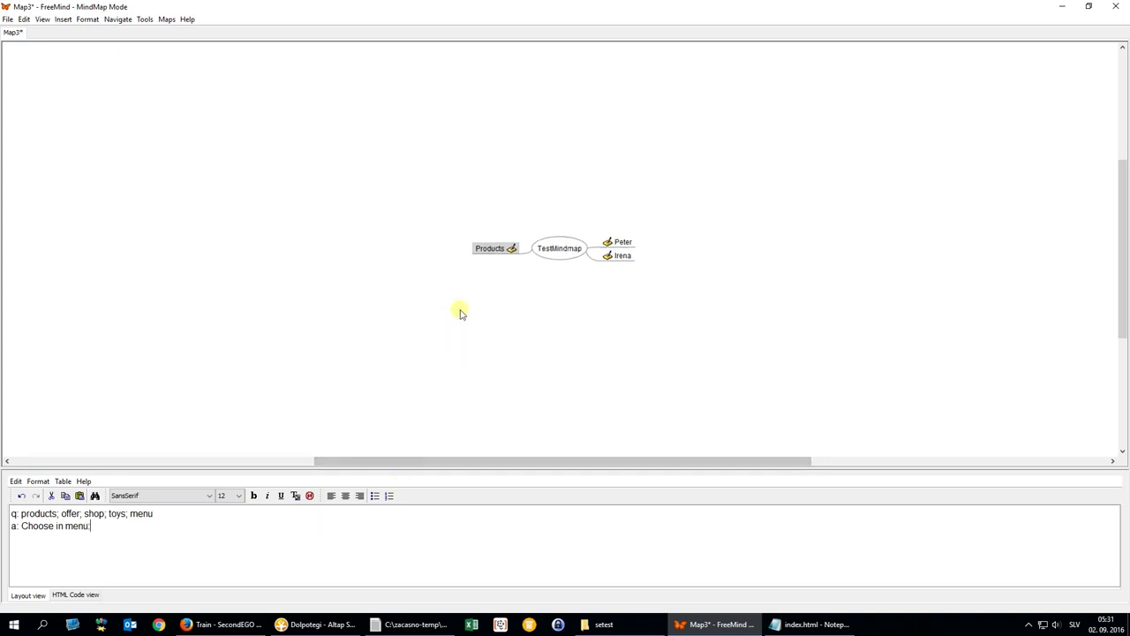
# Add two child nodes under Products, named "#Toys" and "#Watter baloon"
pyautogui.press('Insert')
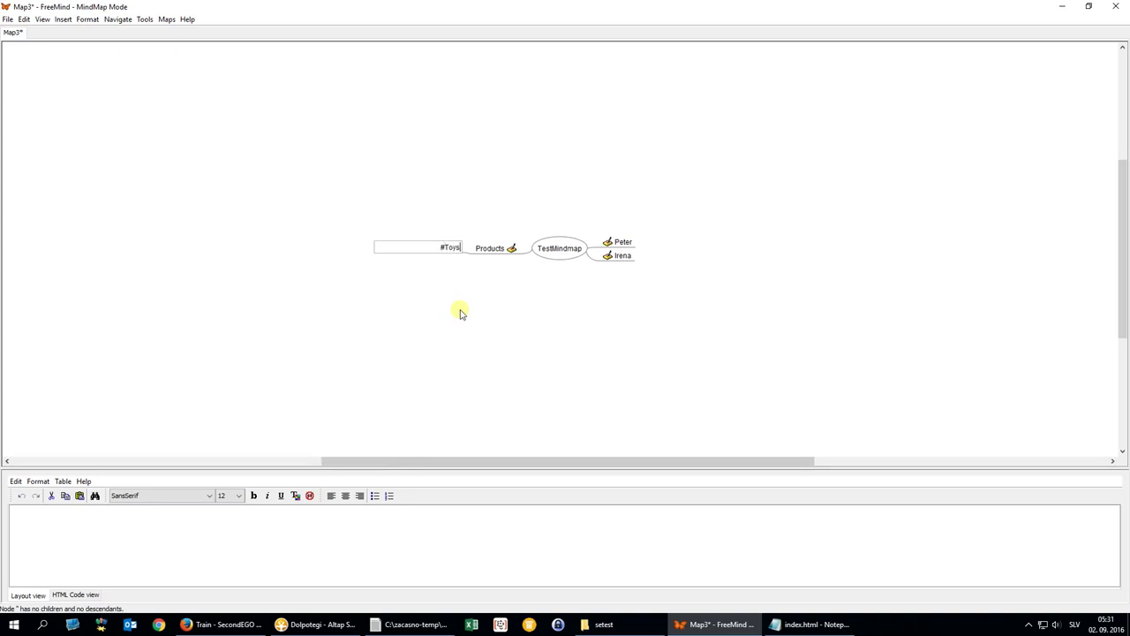
pyautogui.press('Return')
pyautogui.press('Insert')
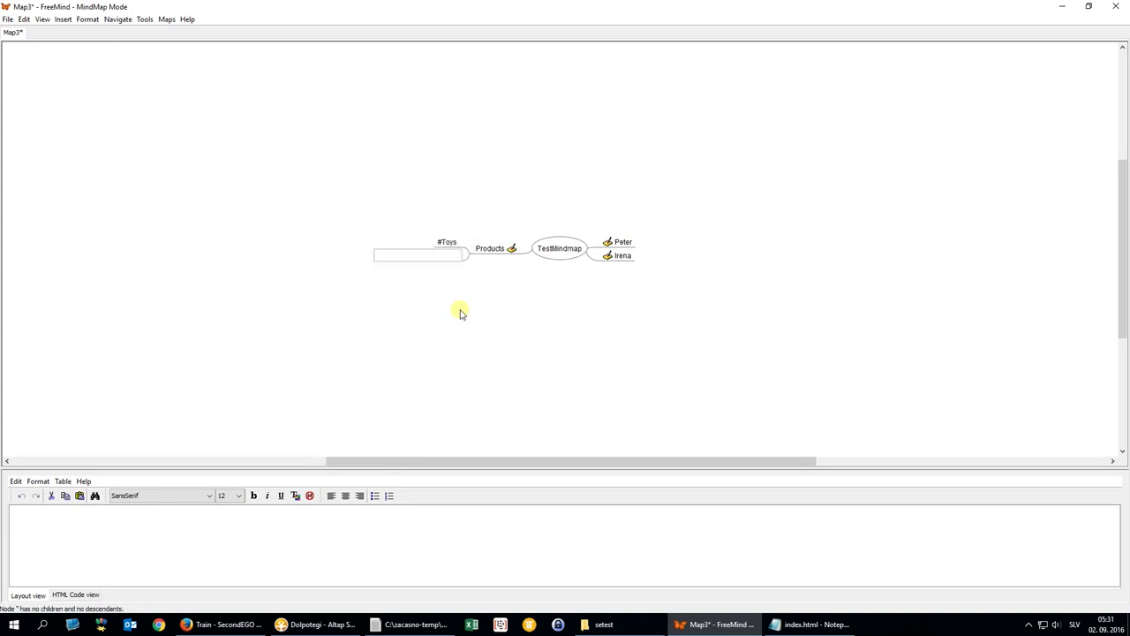
pyautogui.write('#Watter ballo')
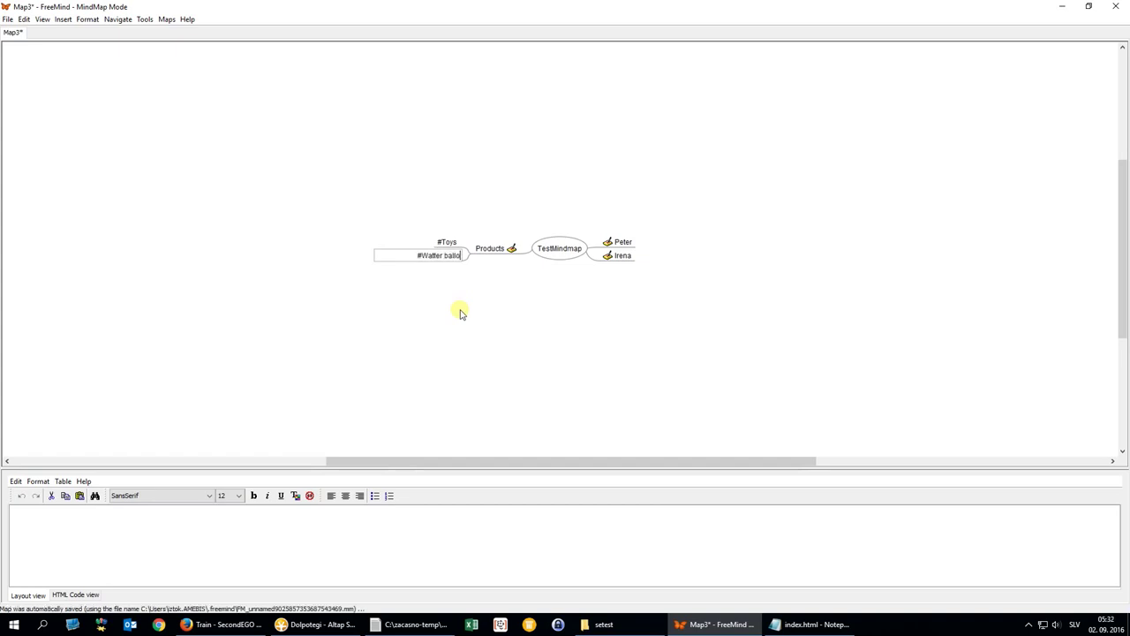
pyautogui.press('BackSpace')
pyautogui.press('Return')
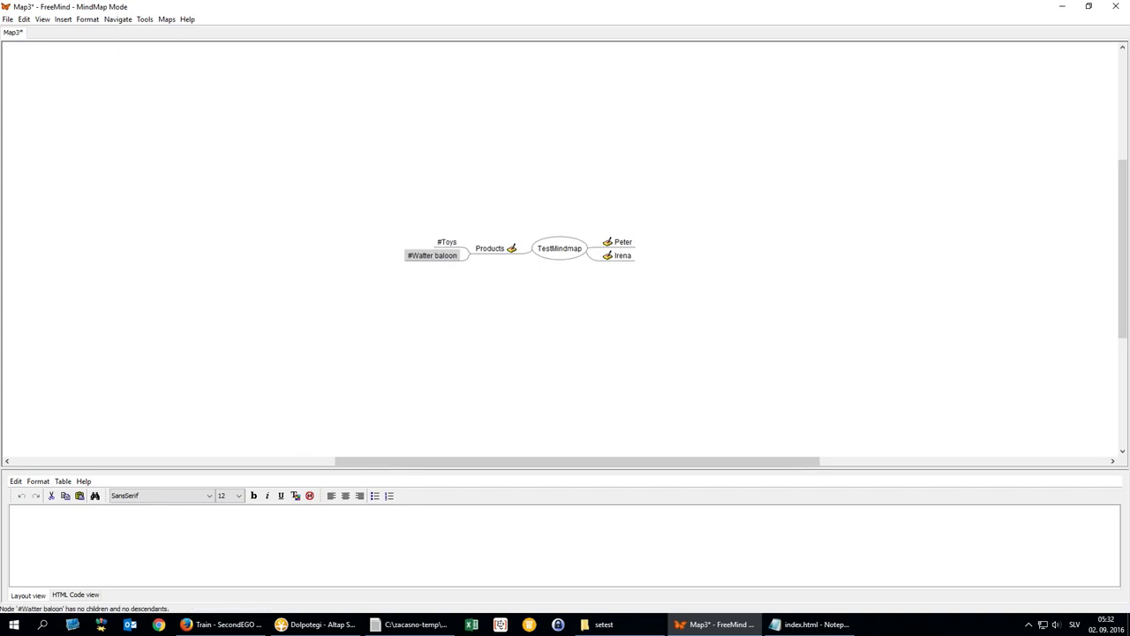
pyautogui.hotkey('alt', 'Tab')
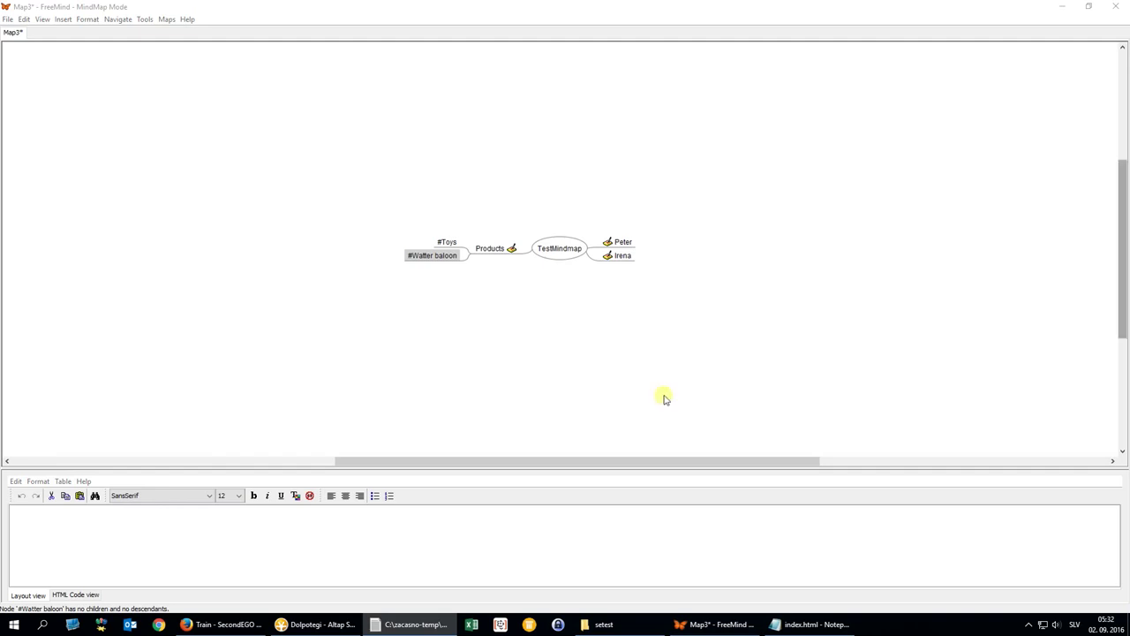
pyautogui.click(336, 522)
pyautogui.write('q: watter; baloon a: Looking for watter baloons? Check it [URL=http://www.microsoft.com]here[/URL]')
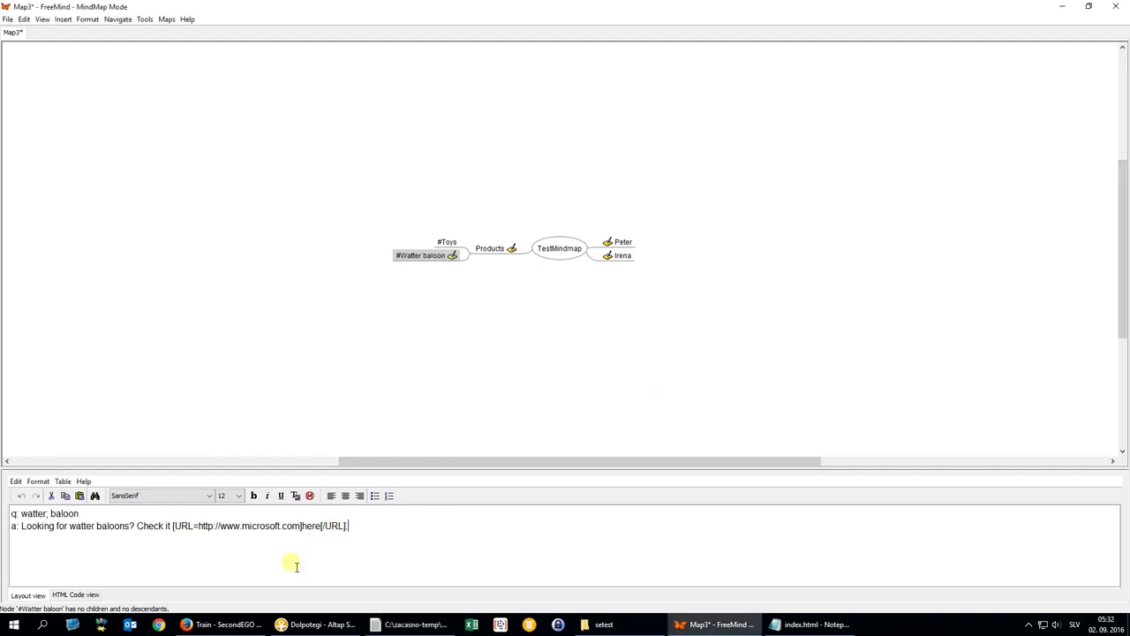
pyautogui.write('watter baloons')
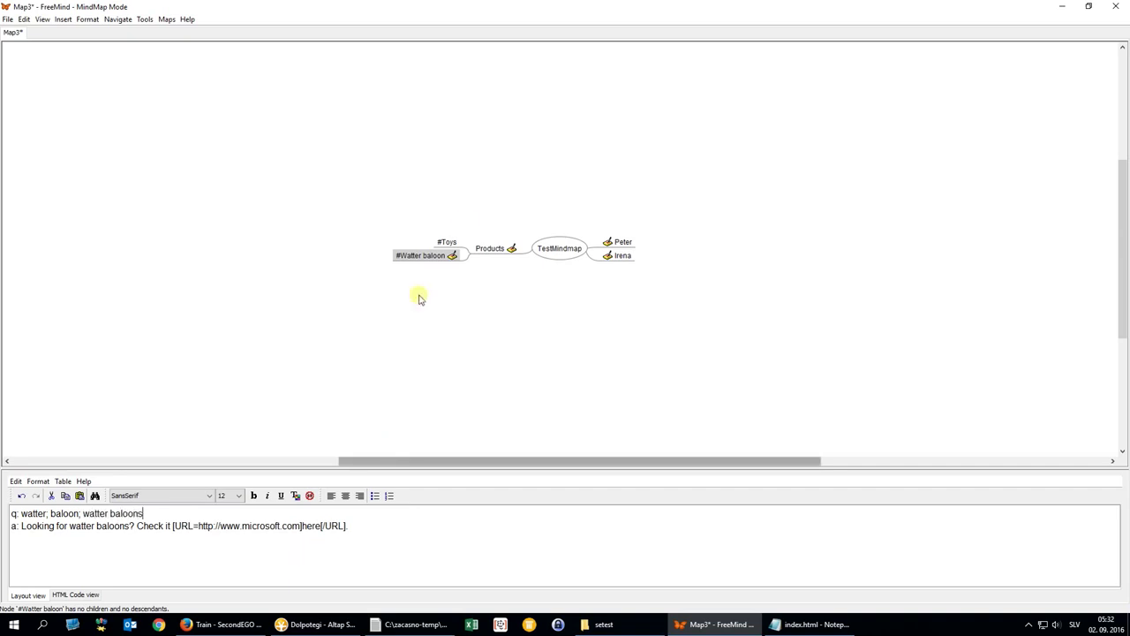
pyautogui.click(447, 243)
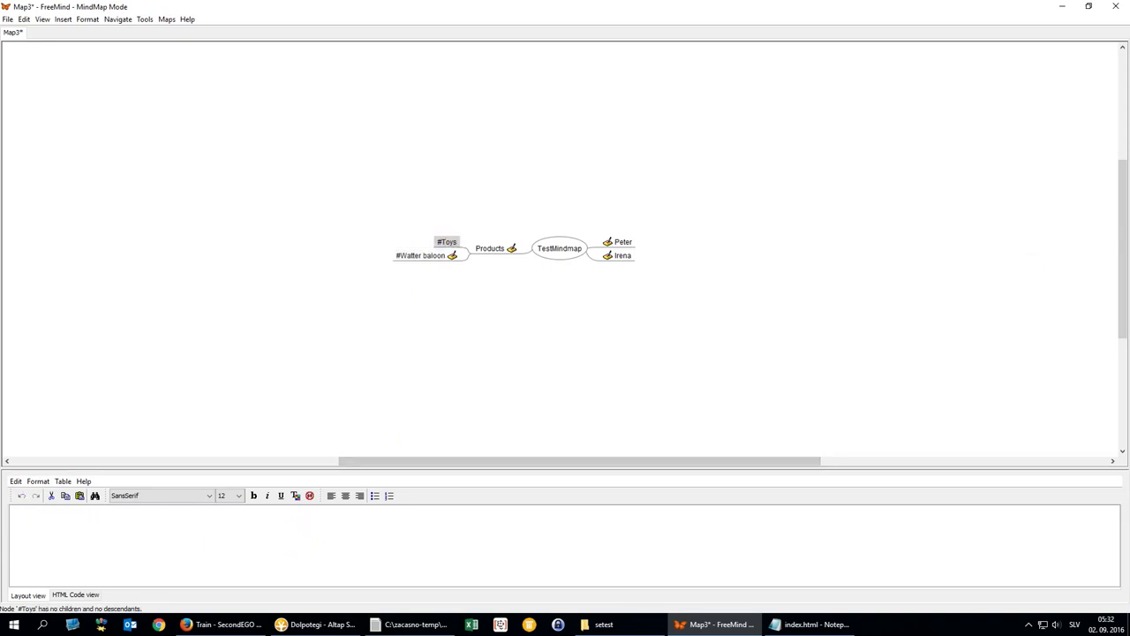
pyautogui.hotkey('alt', 'Tab')
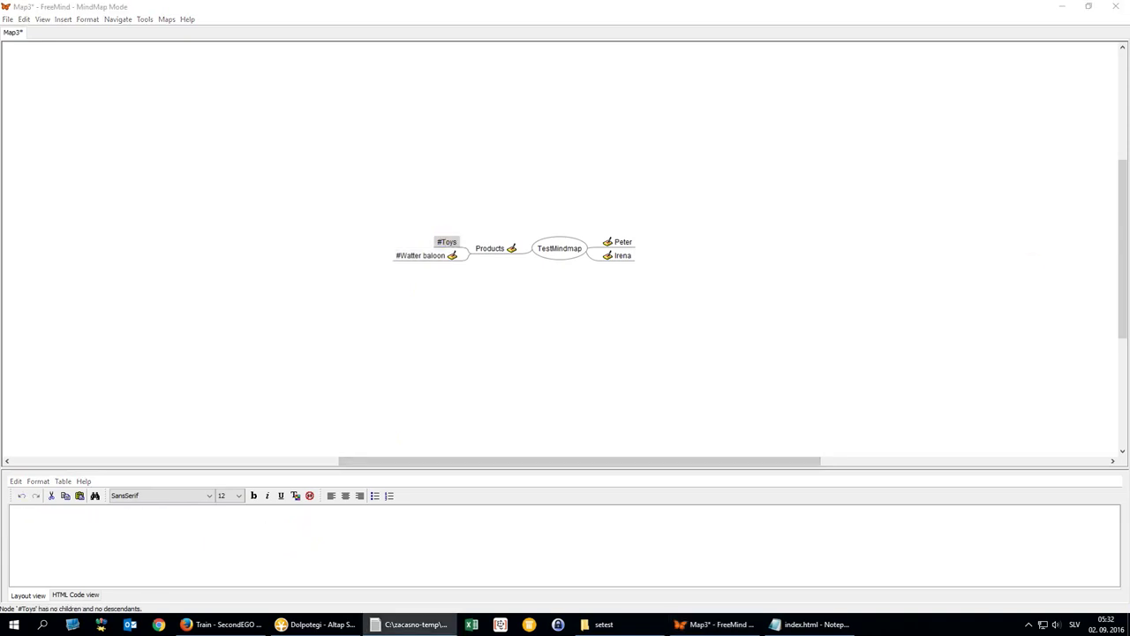
pyautogui.click(323, 560)
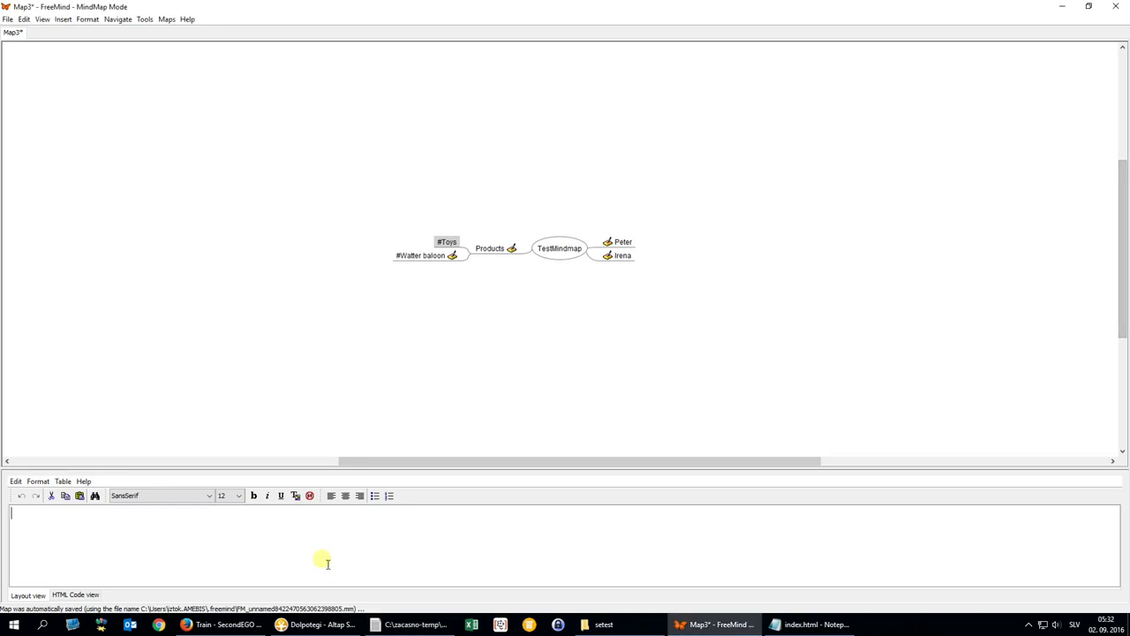
pyautogui.write("q: cars a: Our best selling toys are cars. Don't wait and order one. w: http://www.google.com")
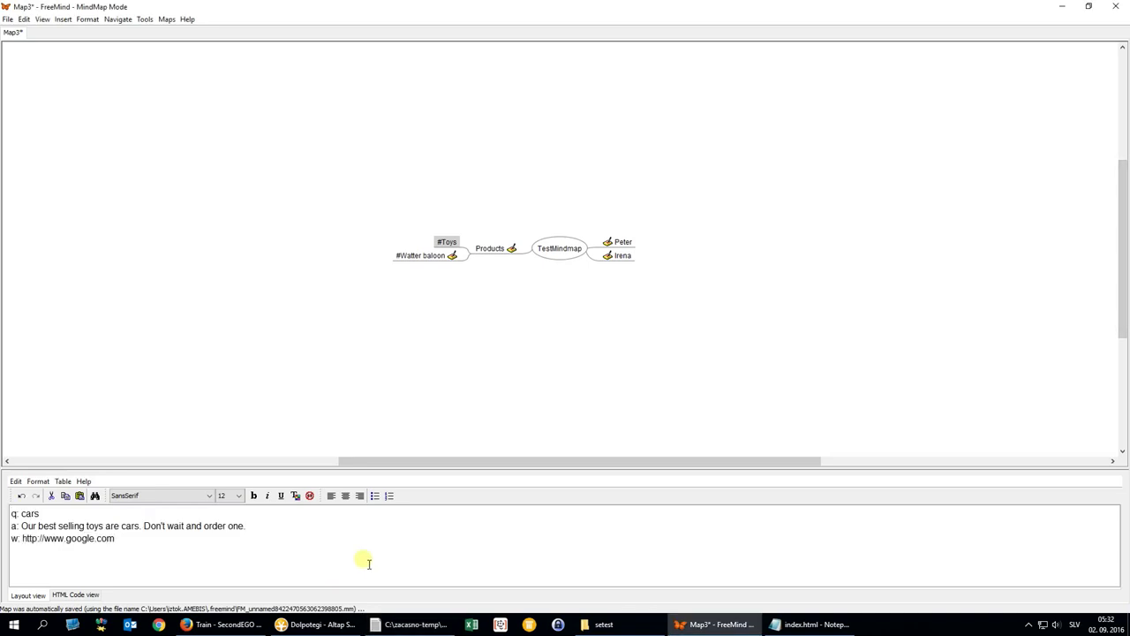
pyautogui.click(573, 378)
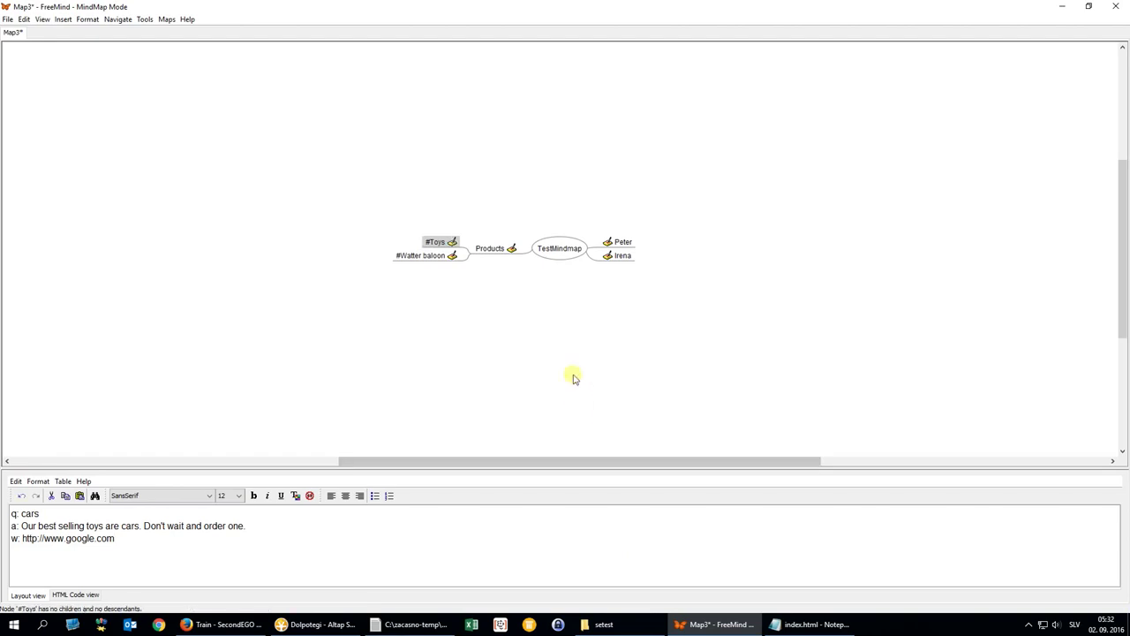
# Save the mind map as TestMindmap.mm in the Desktop folder
pyautogui.hotkey('ctrl', 's')
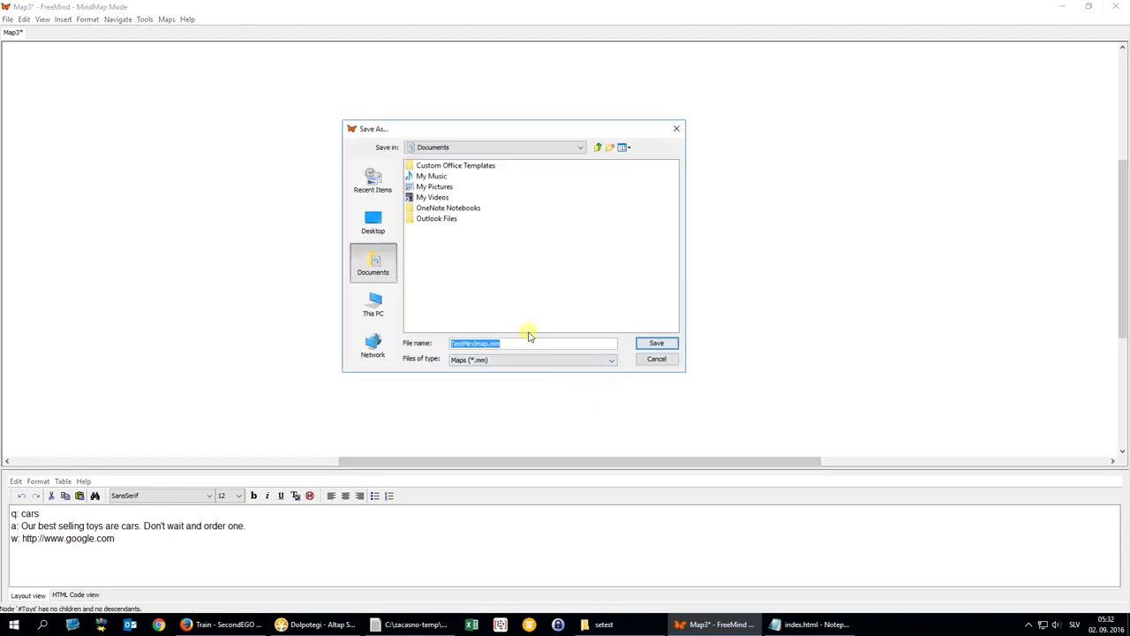
pyautogui.click(386, 226)
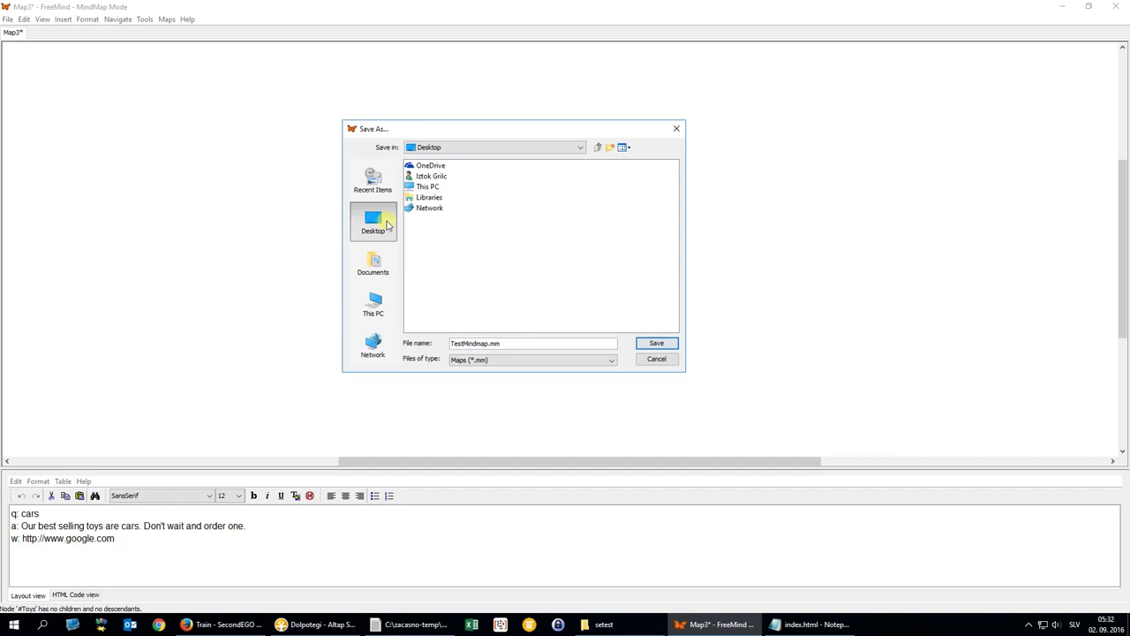
pyautogui.doubleClick(416, 189)
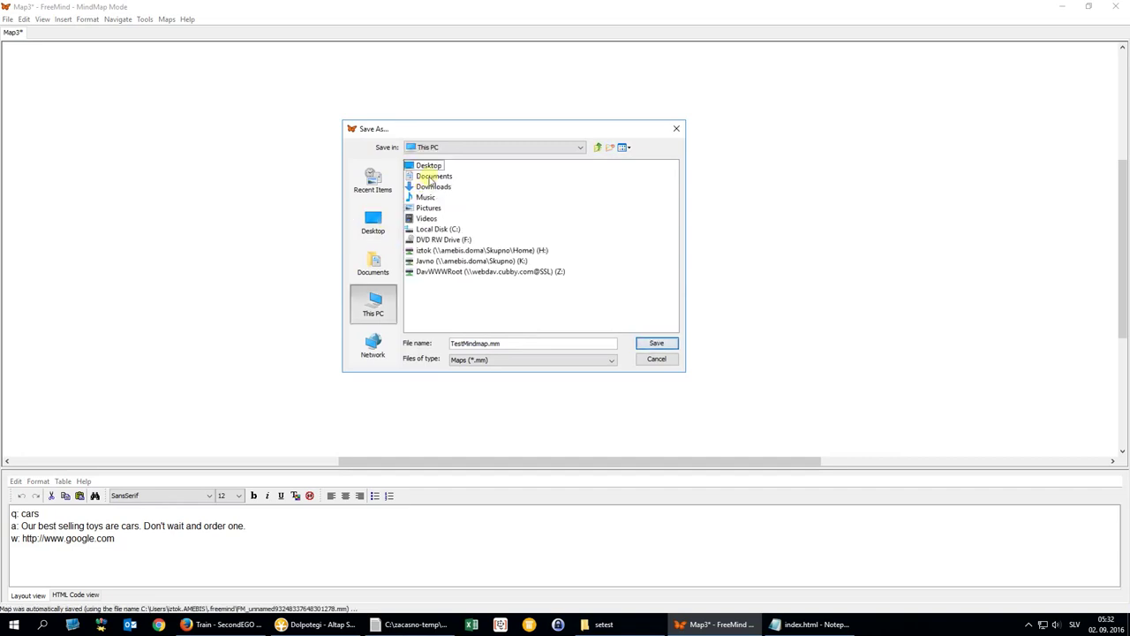
pyautogui.doubleClick(430, 166)
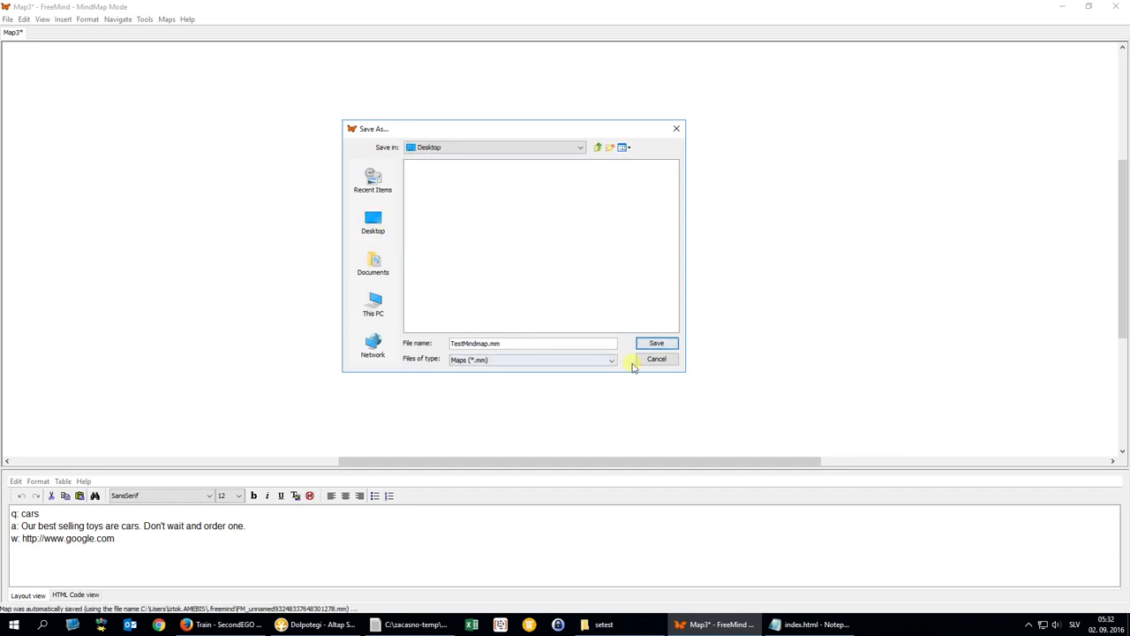
pyautogui.click(650, 344)
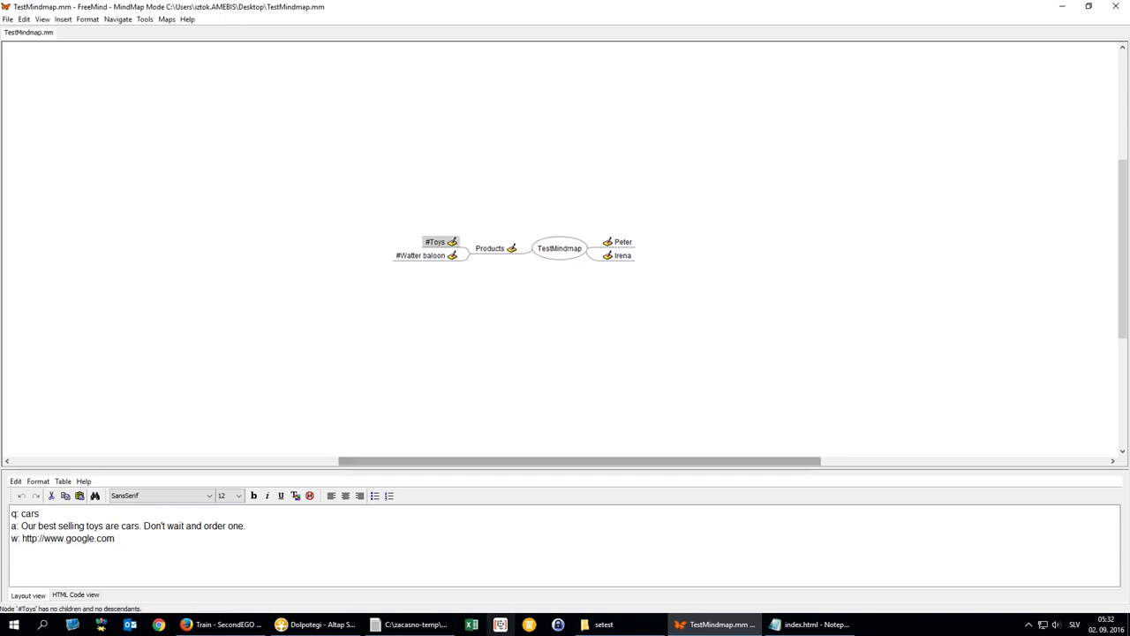
# Switch to the SecondEGO dashboard in Firefox and import the TestMindmap.mm file as MindMap training for the Blogger virtual assistant
pyautogui.click(217, 623)
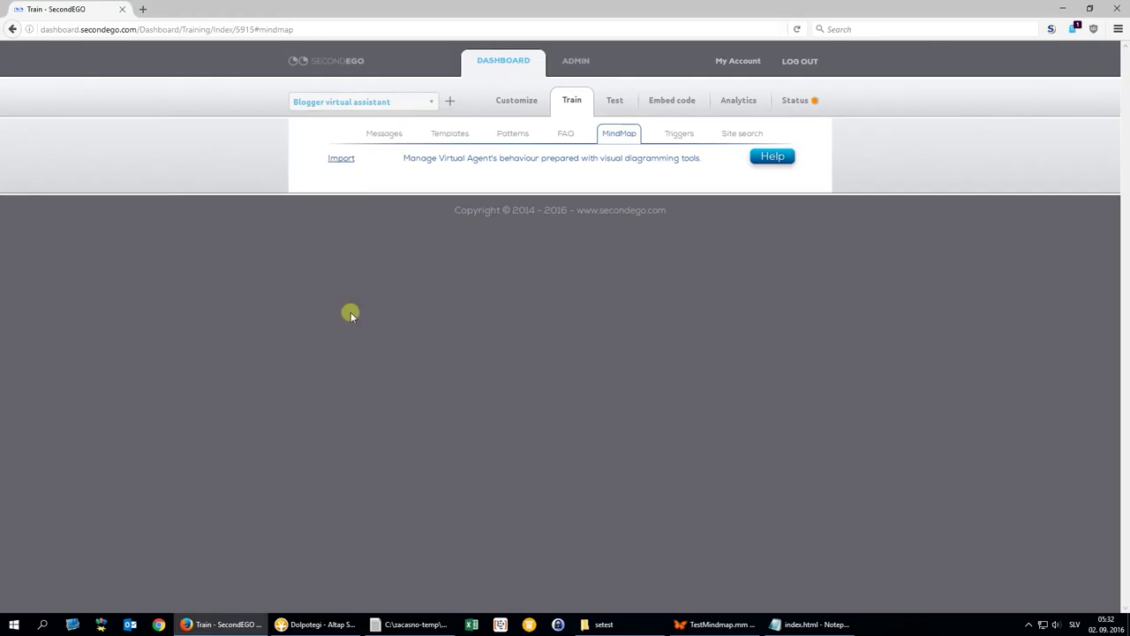
pyautogui.click(347, 165)
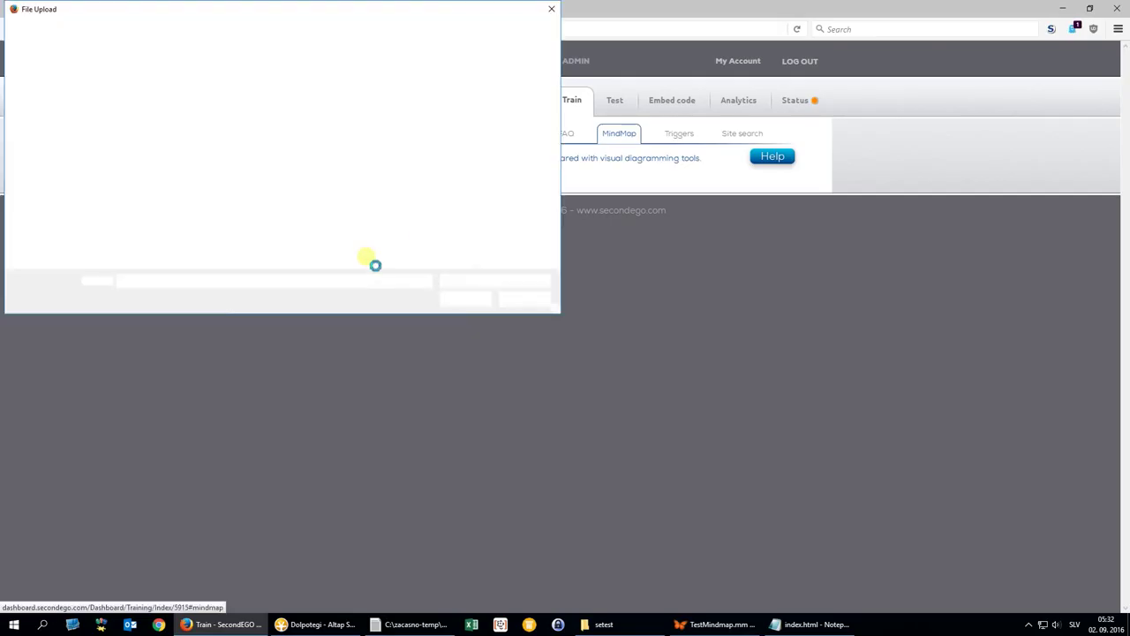
pyautogui.click(229, 136)
pyautogui.click(463, 300)
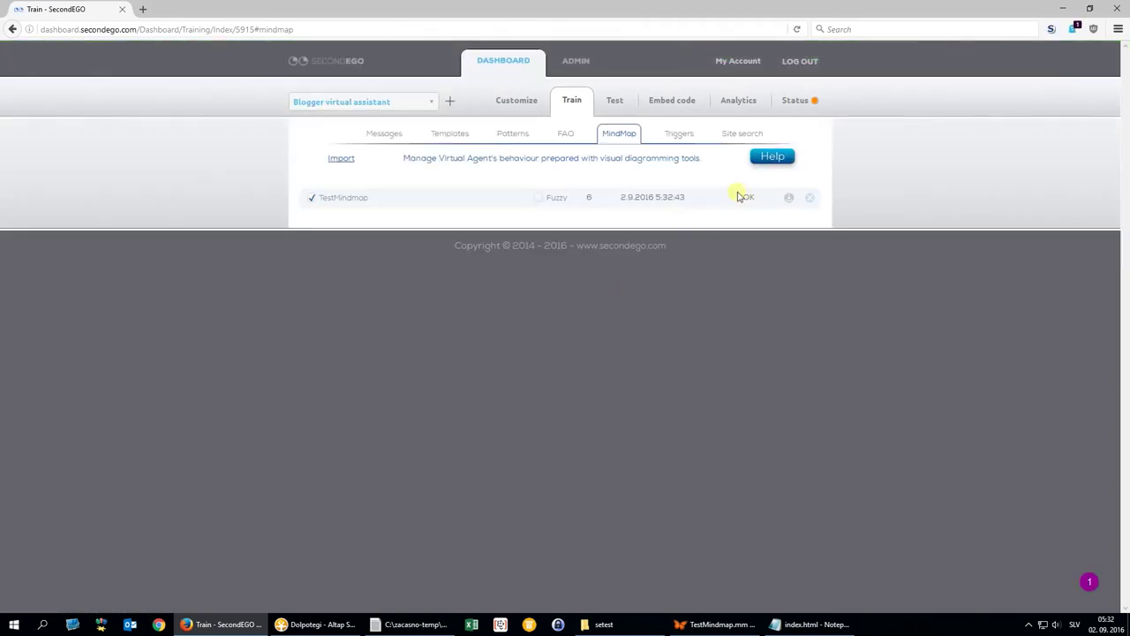
# Add and save a trigger that starts the conversation with Welcome messages when elapsed time in seconds is equal to 1
pyautogui.click(680, 134)
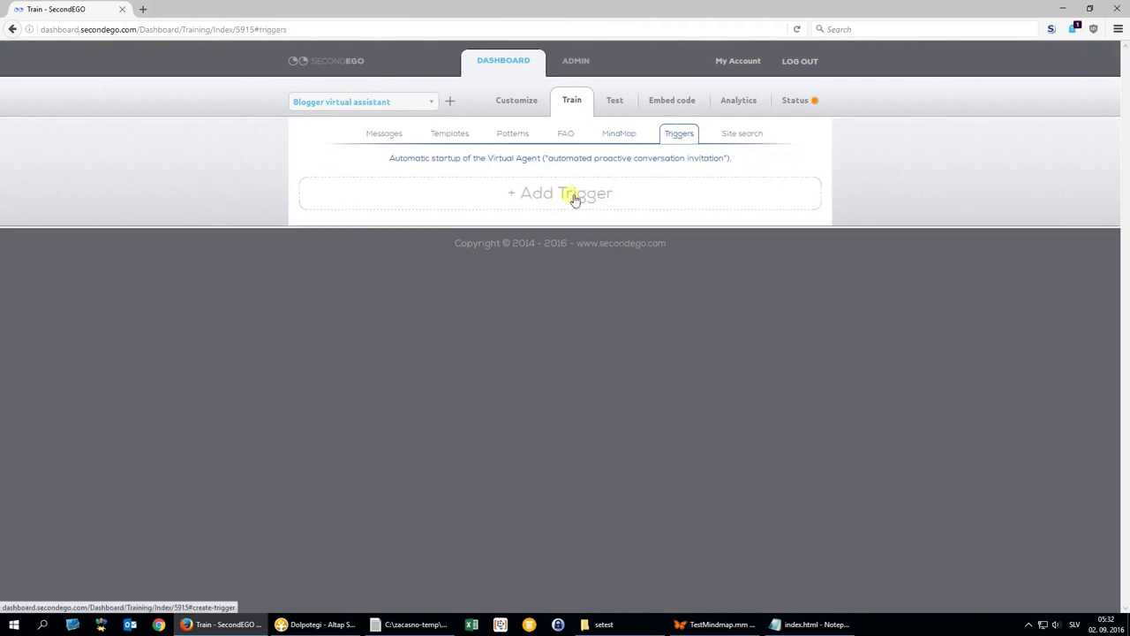
pyautogui.click(575, 202)
pyautogui.click(433, 201)
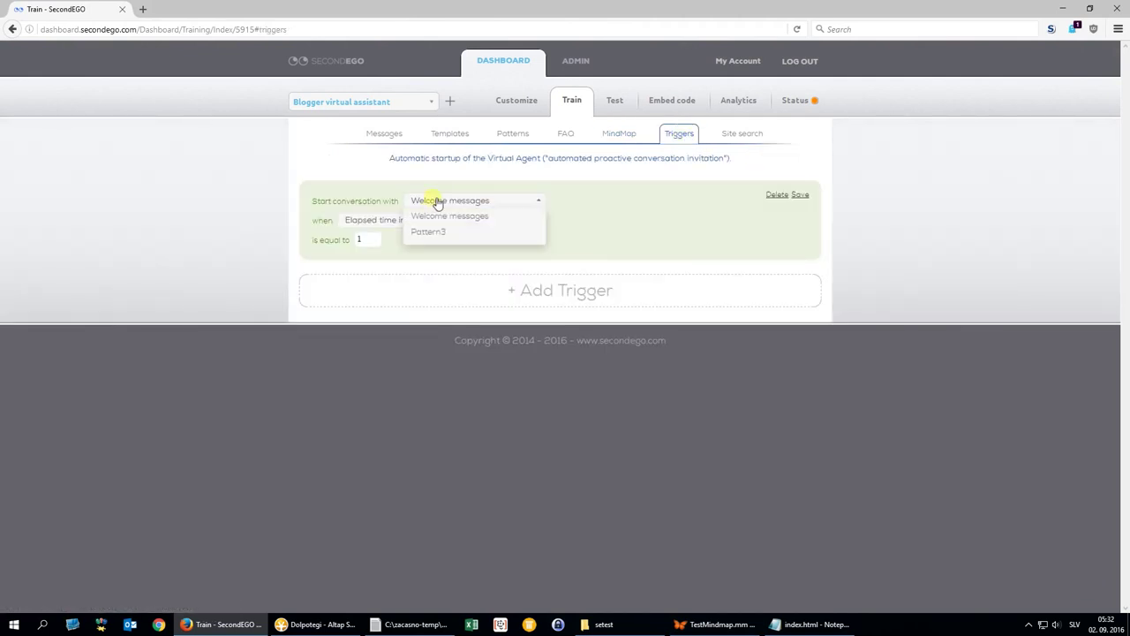
pyautogui.click(434, 219)
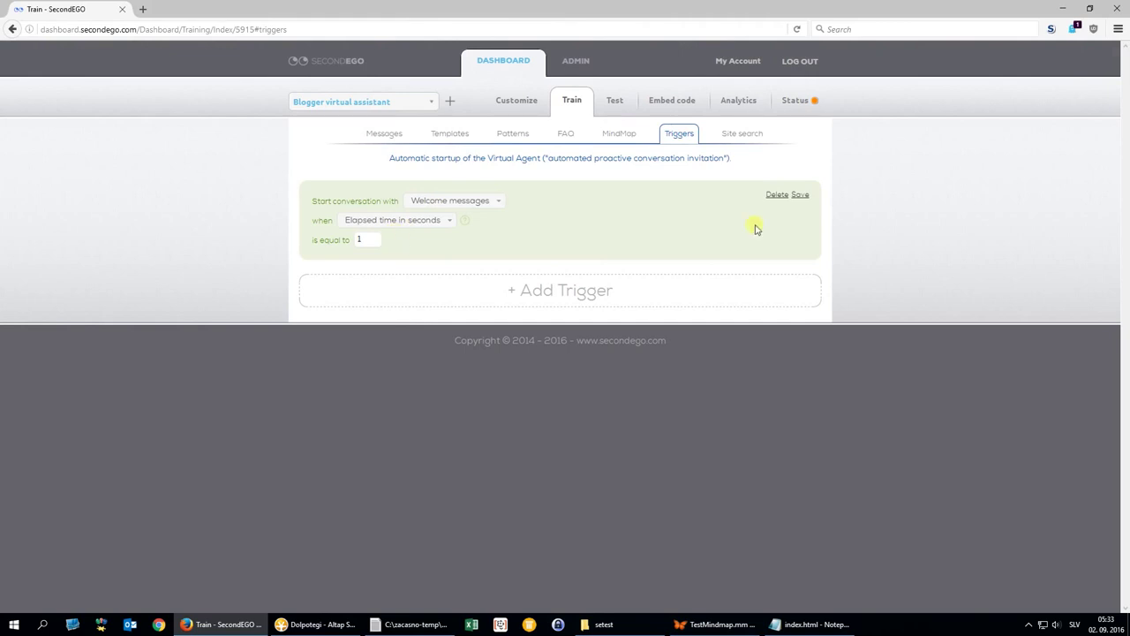
pyautogui.click(800, 195)
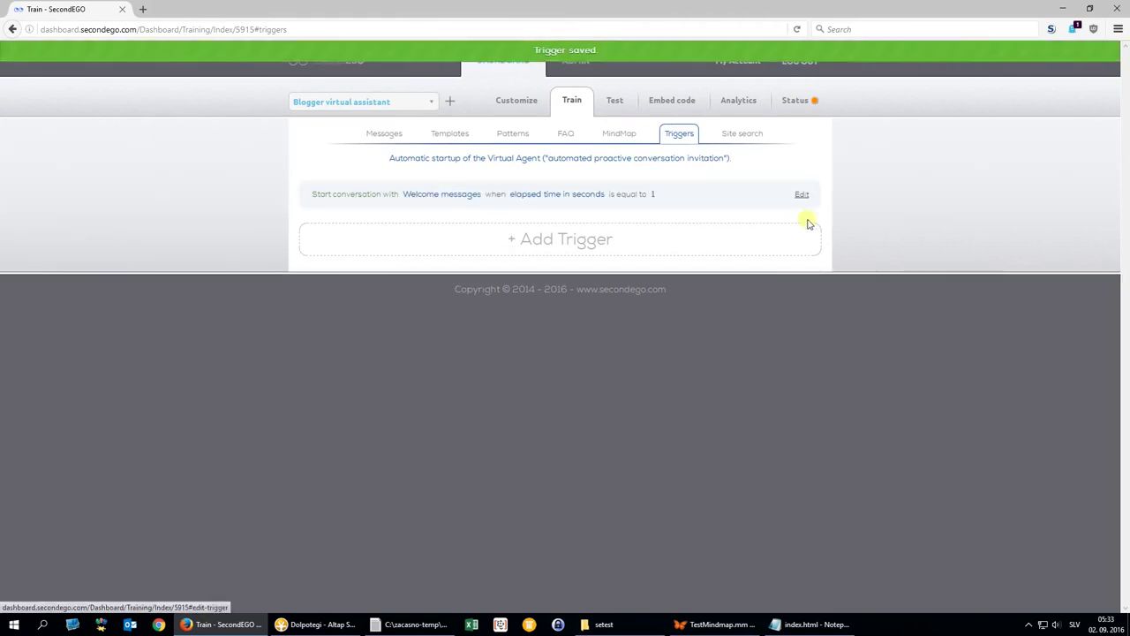
# Test the virtual agent by sending it "tell me a joke" and "what is sushi"
pyautogui.click(615, 103)
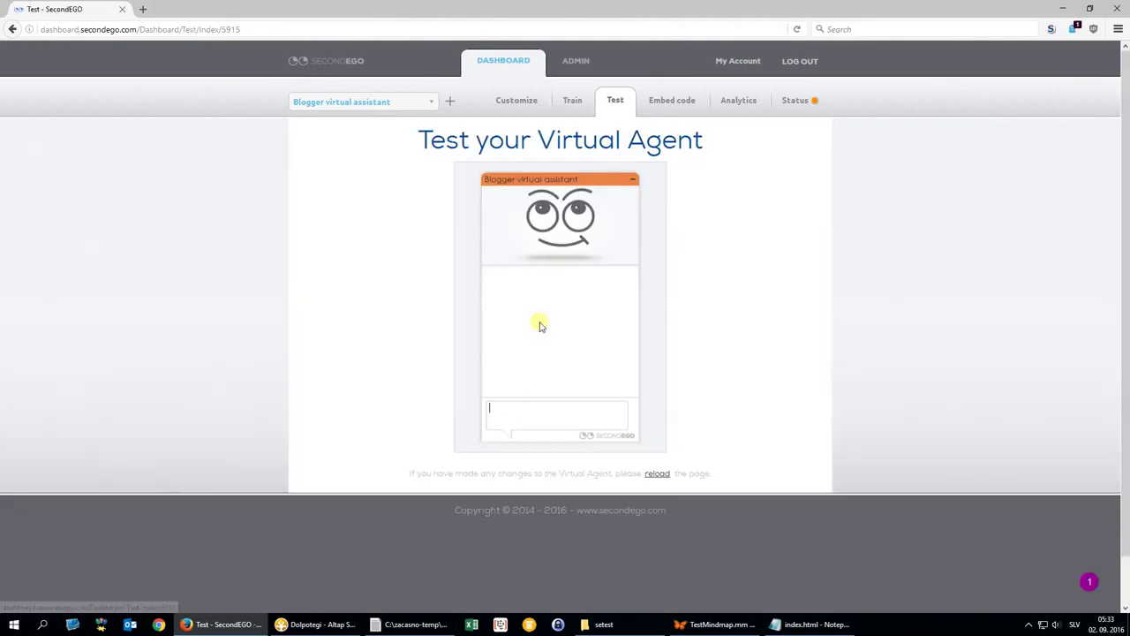
pyautogui.click(530, 418)
pyautogui.write('tel')
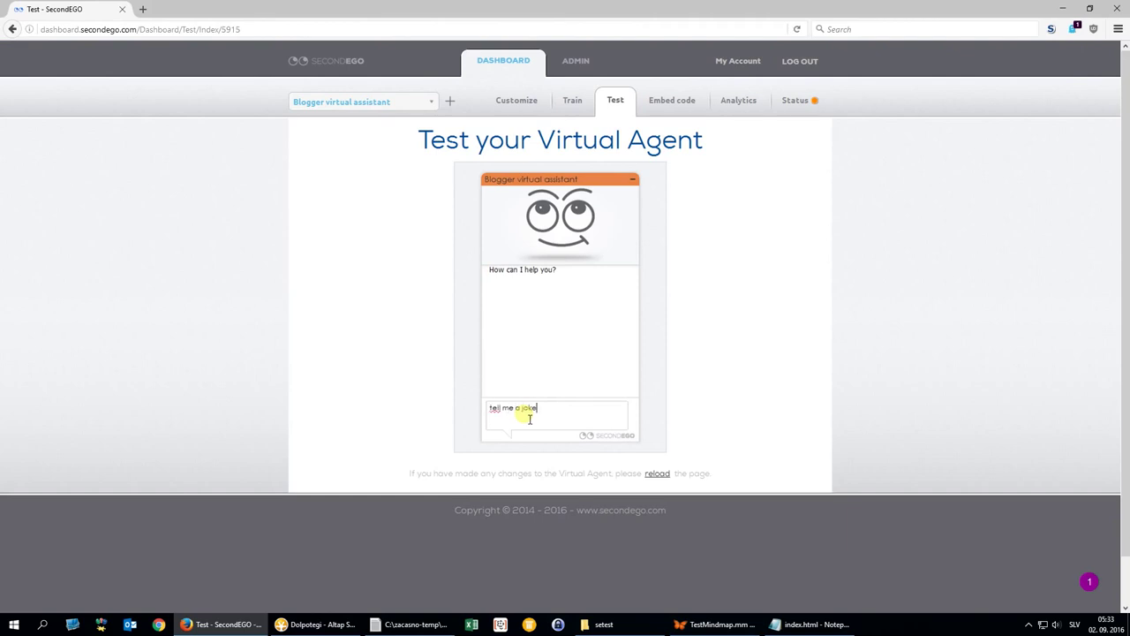
pyautogui.write('l me a joke')
pyautogui.press('Return')
pyautogui.write('what is sushi')
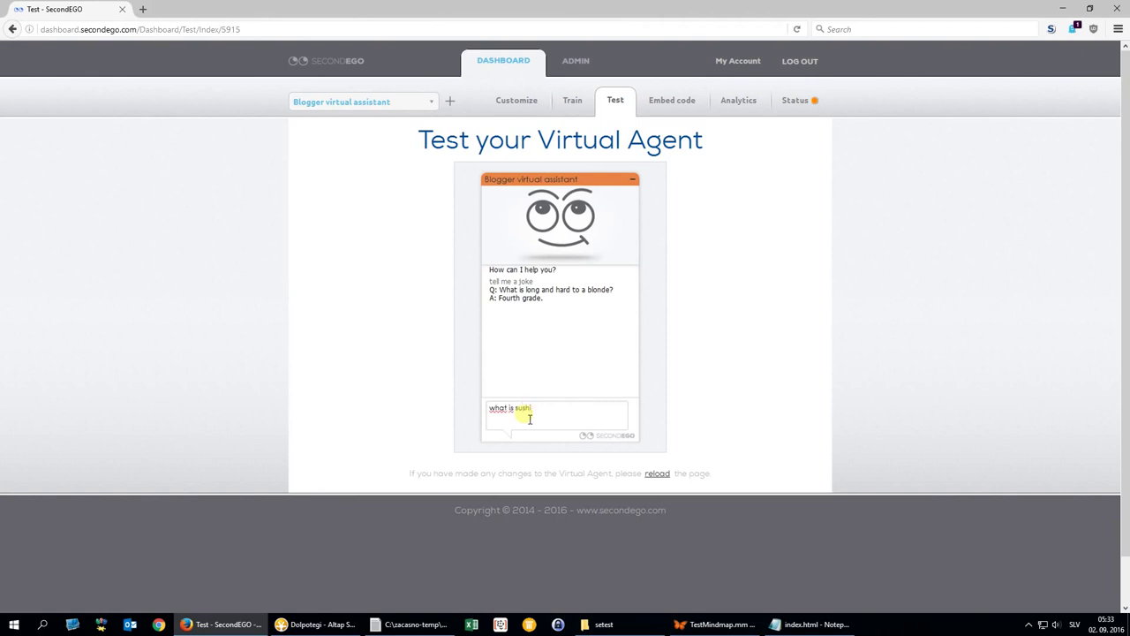
pyautogui.press('Return')
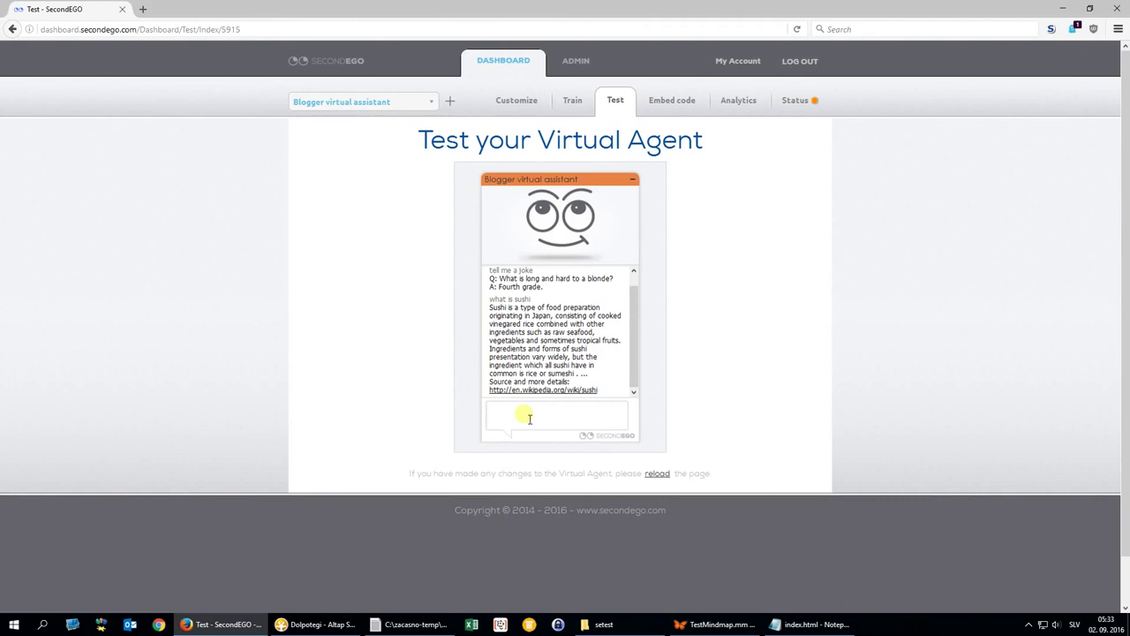
# Test the trained answers by sending "virtual assistant" and "what do you offer", and choose the Toys option from the reply
pyautogui.write('virtual assistant')
pyautogui.press('Return')
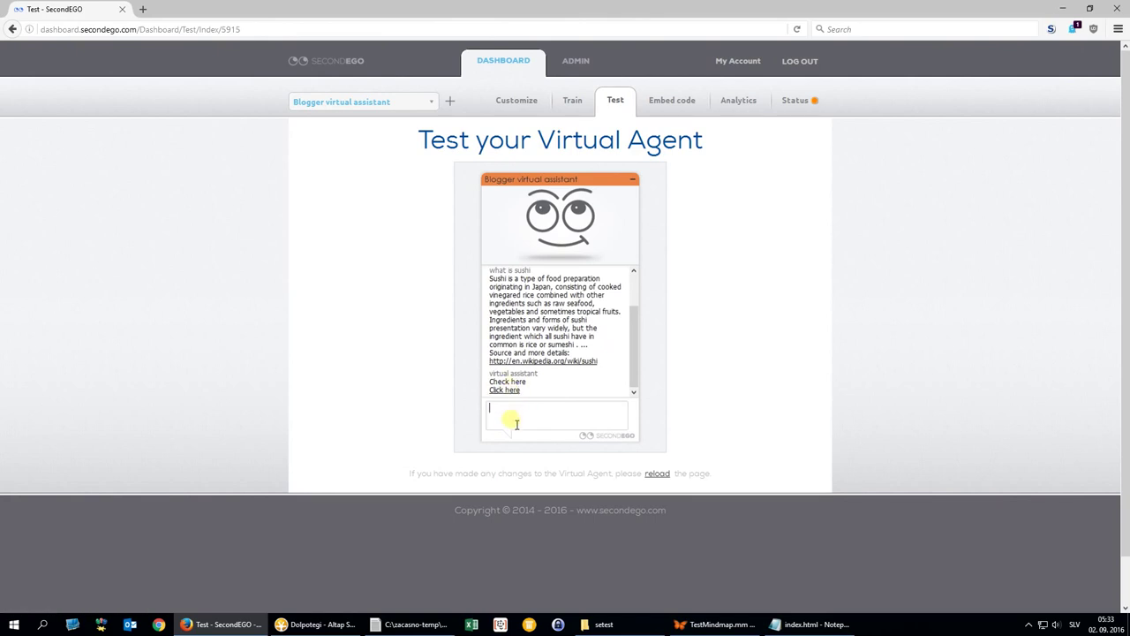
pyautogui.write('what do you offer')
pyautogui.press('Return')
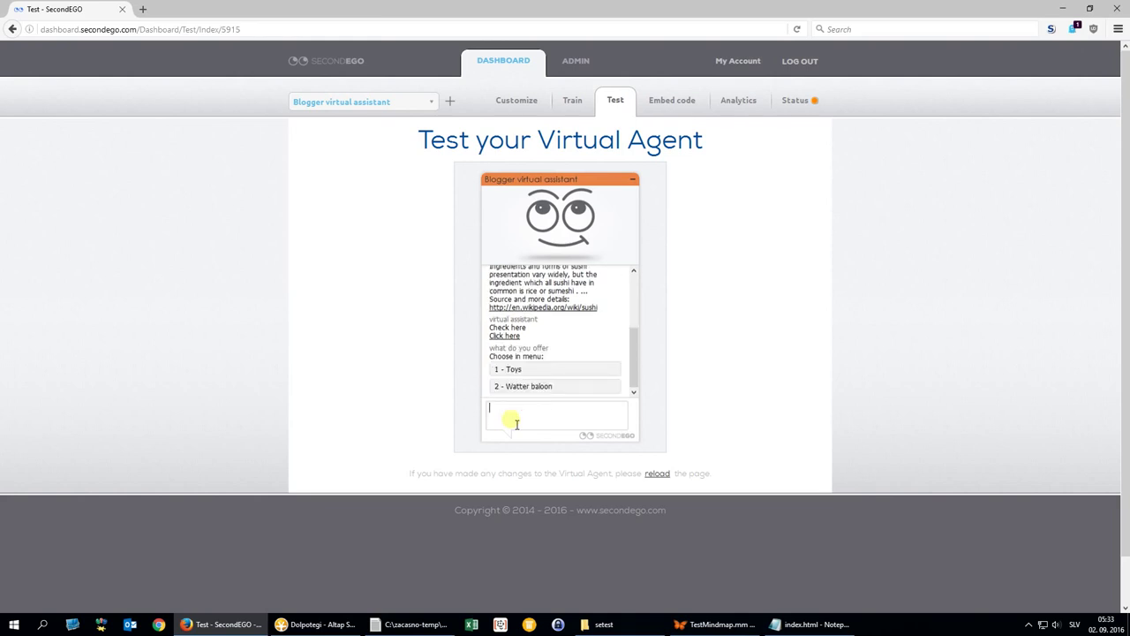
pyautogui.click(512, 370)
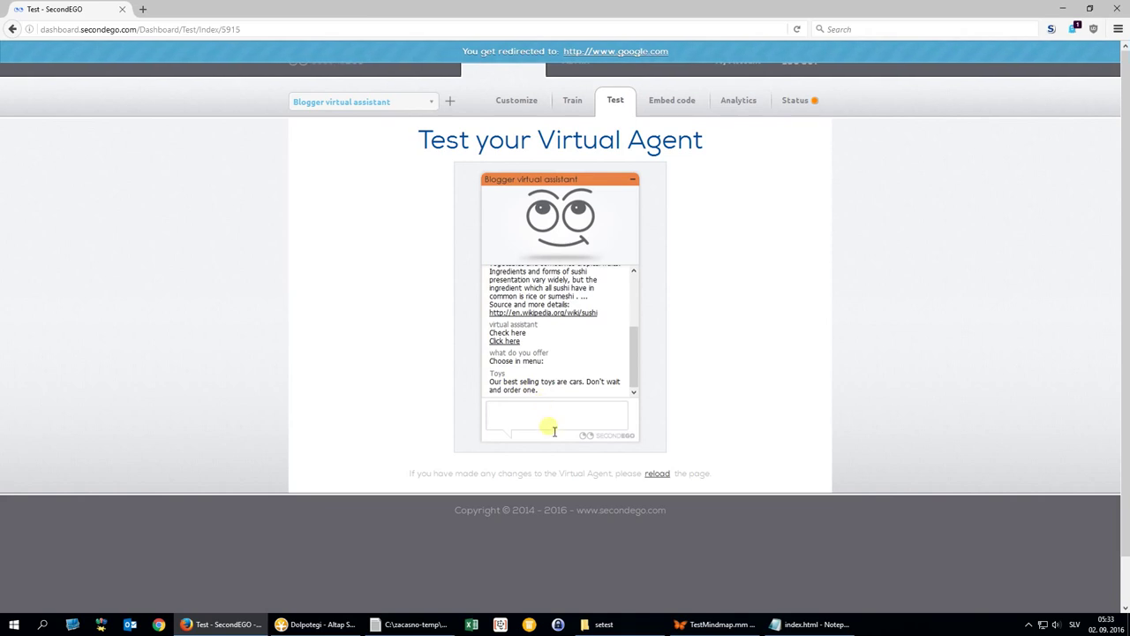
# Copy the SecondEGO embed script into index.html in Notepad before the closing body tag, replacing the old script, and save the file
pyautogui.click(673, 101)
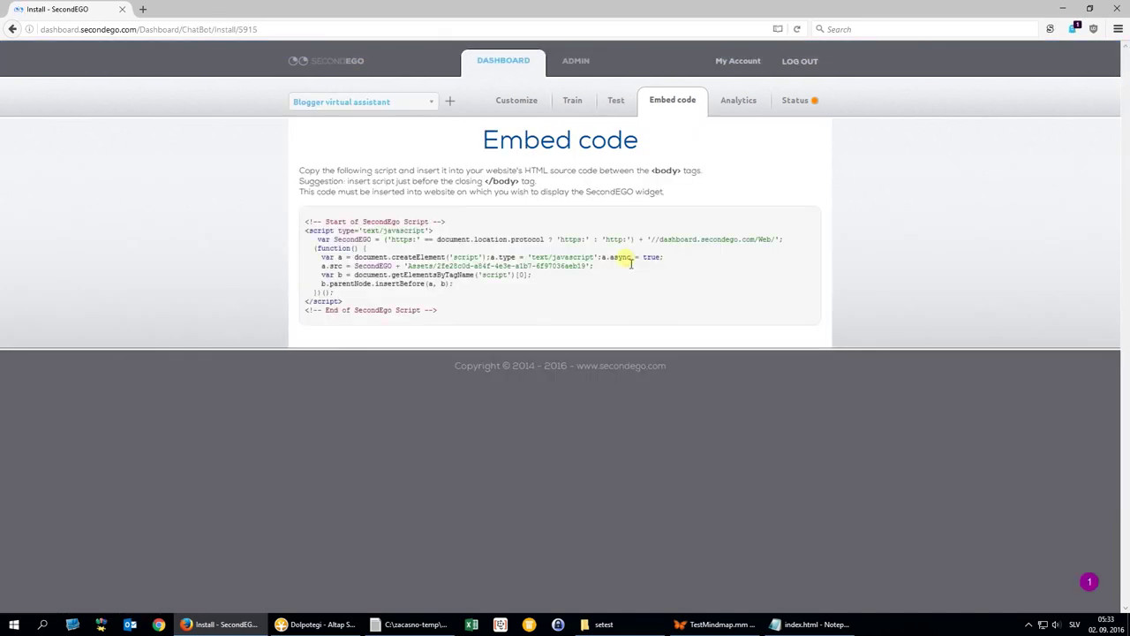
pyautogui.moveTo(439, 311); pyautogui.dragTo(303, 224)
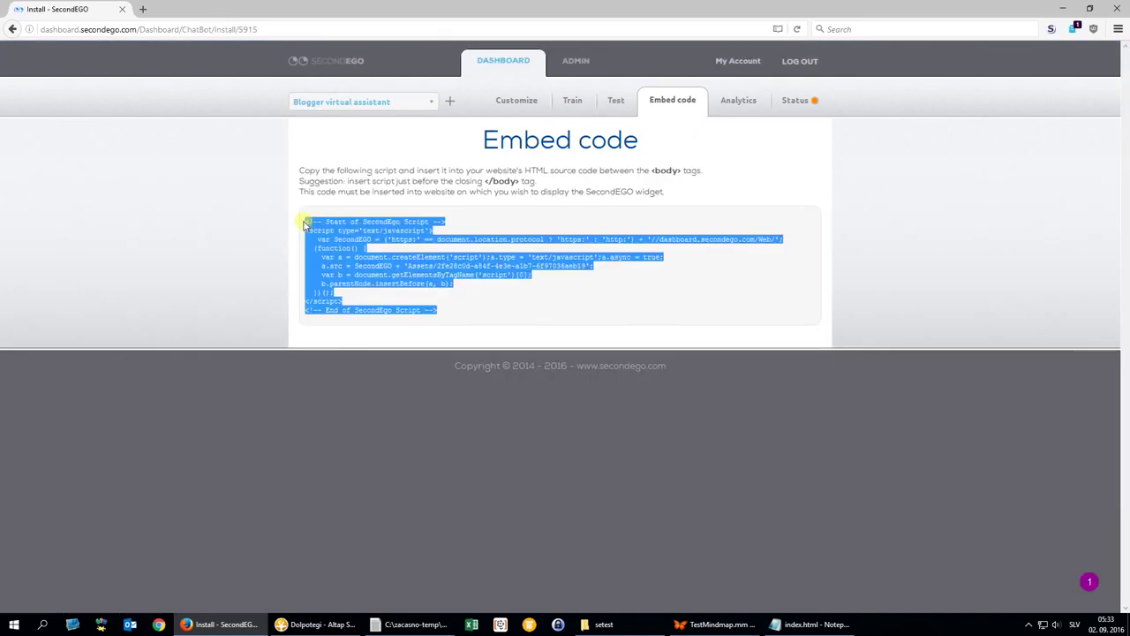
pyautogui.click(804, 625)
pyautogui.moveTo(482, 435); pyautogui.dragTo(329, 320)
pyautogui.hotkey('ctrl', 'c')
pyautogui.press('Delete')
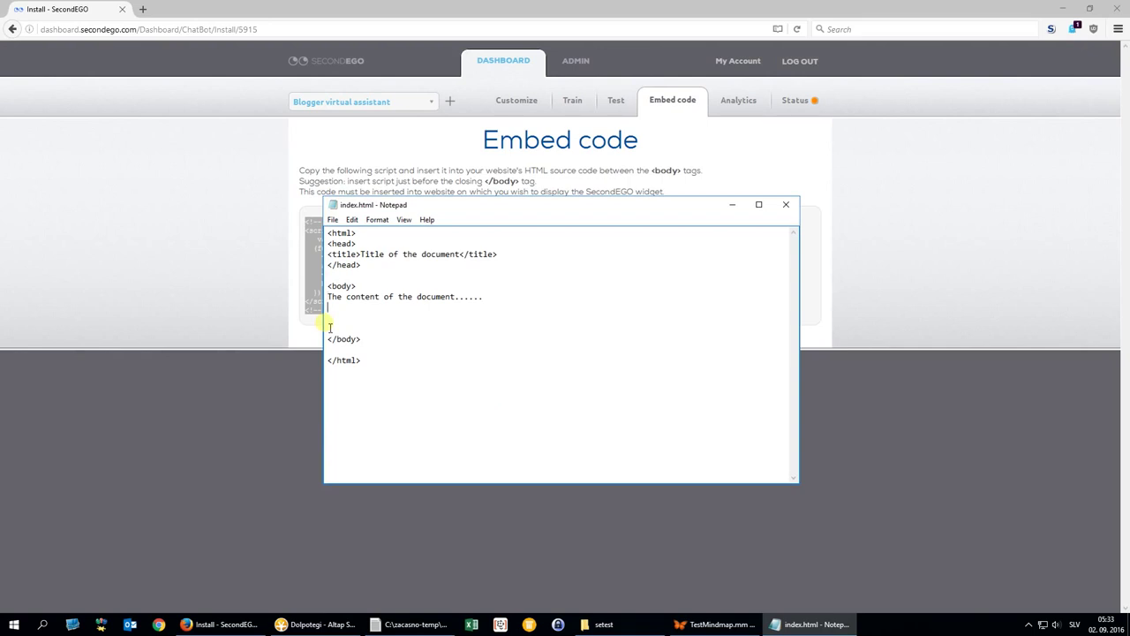
pyautogui.hotkey('ctrl', 'v')
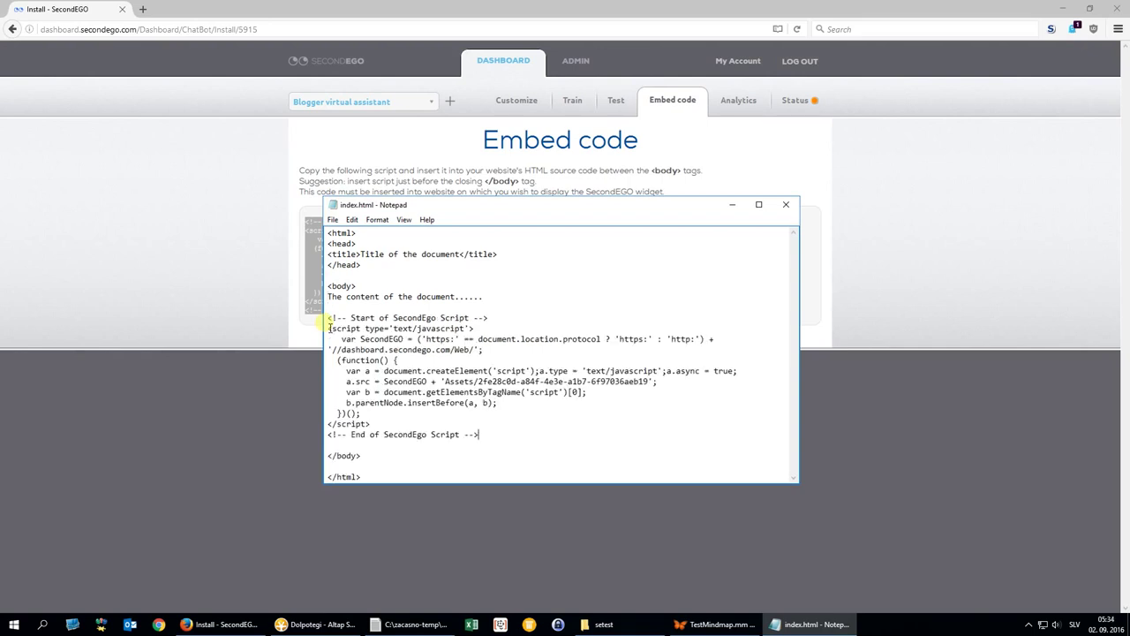
pyautogui.click(332, 219)
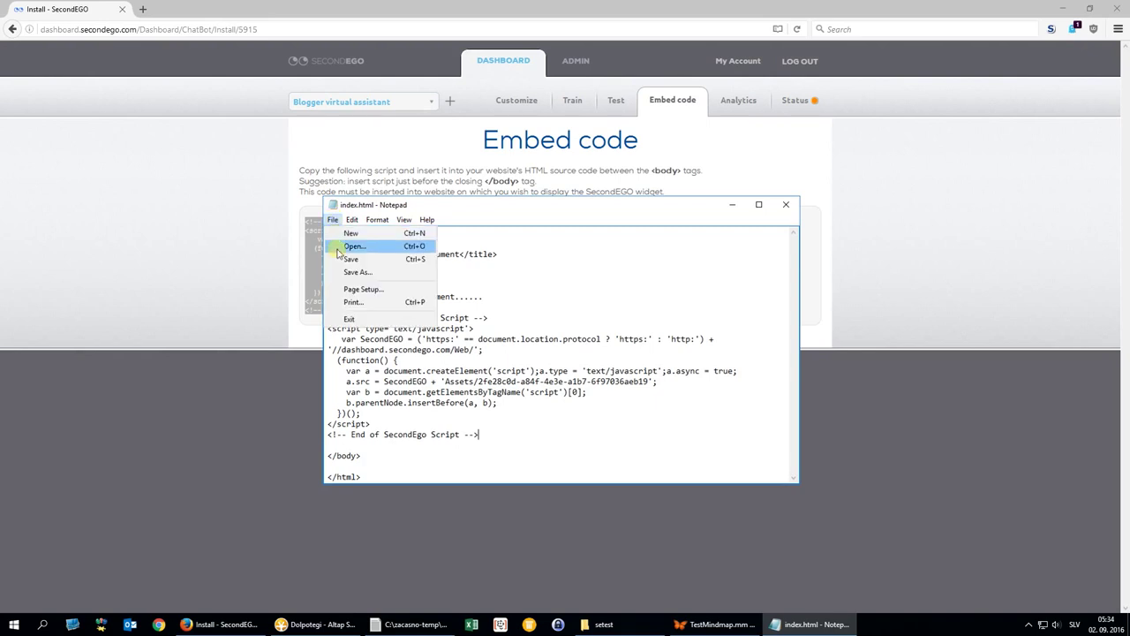
pyautogui.click(341, 260)
# Return to the SecondEGO dashboard and publish the pending changes to the virtual agent
pyautogui.click(380, 187)
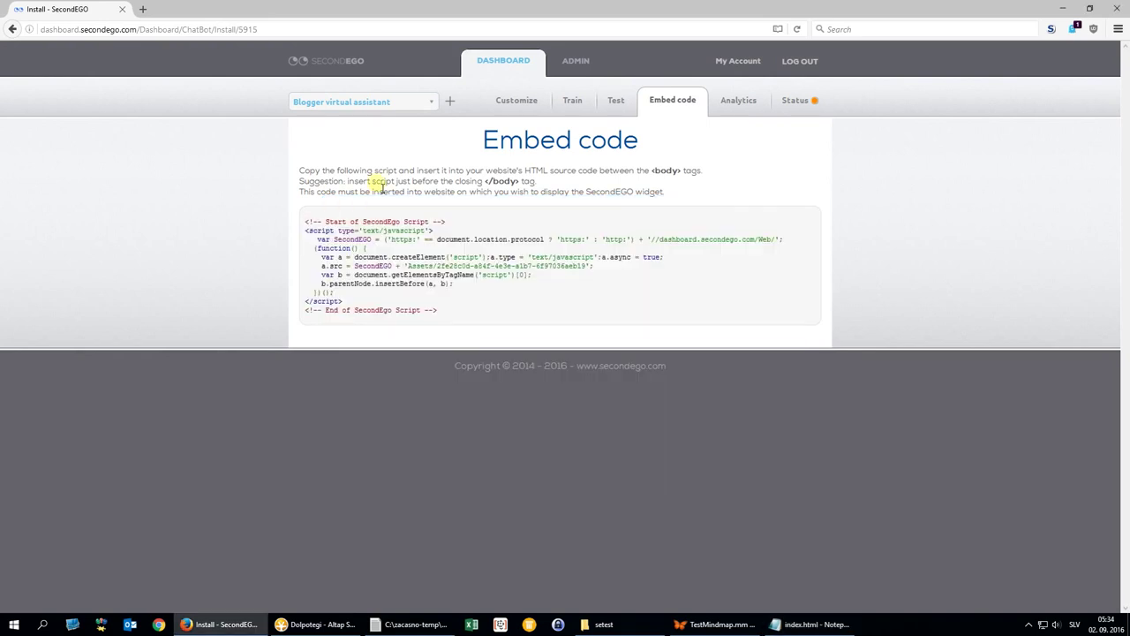
pyautogui.click(794, 108)
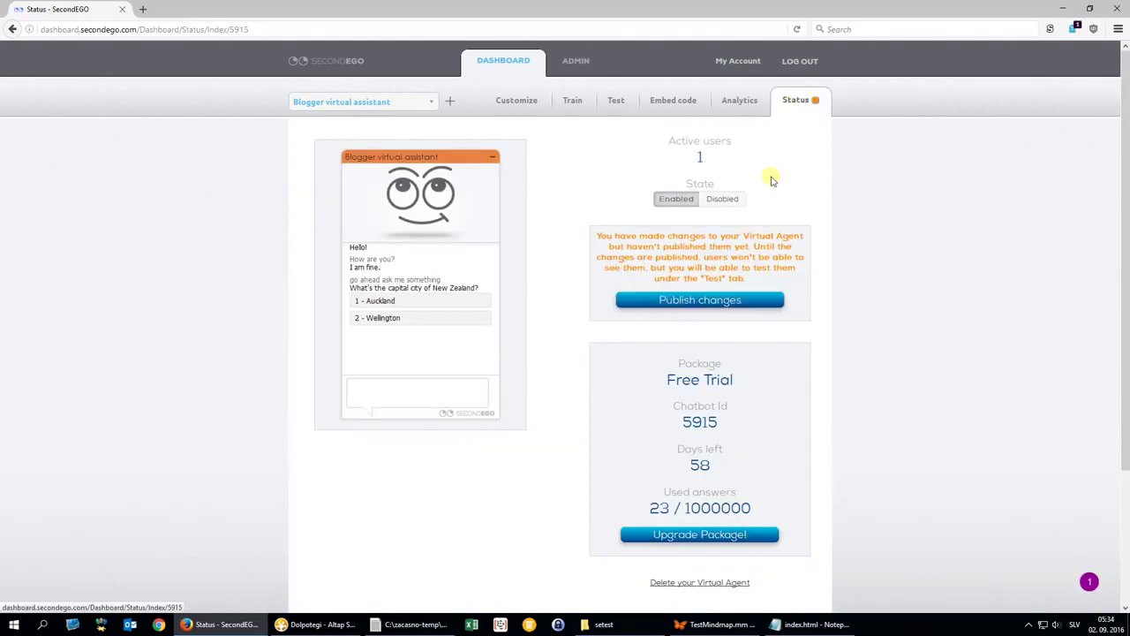
pyautogui.click(713, 301)
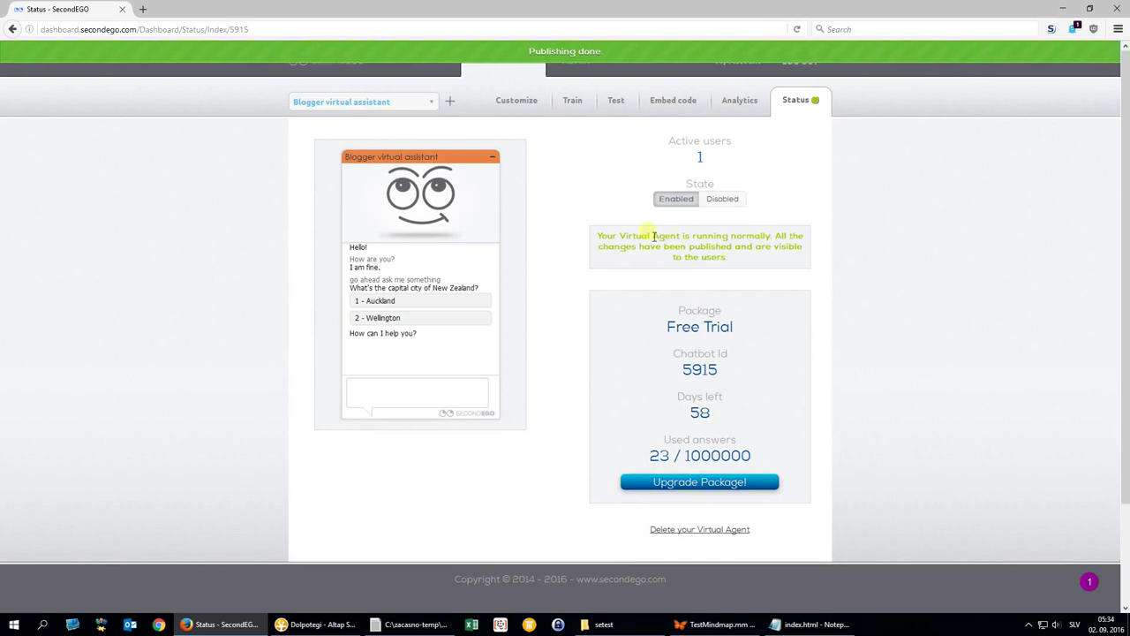
# Open the test page izo.amebis.si/setest/index.html in a new browser tab
pyautogui.click(143, 9)
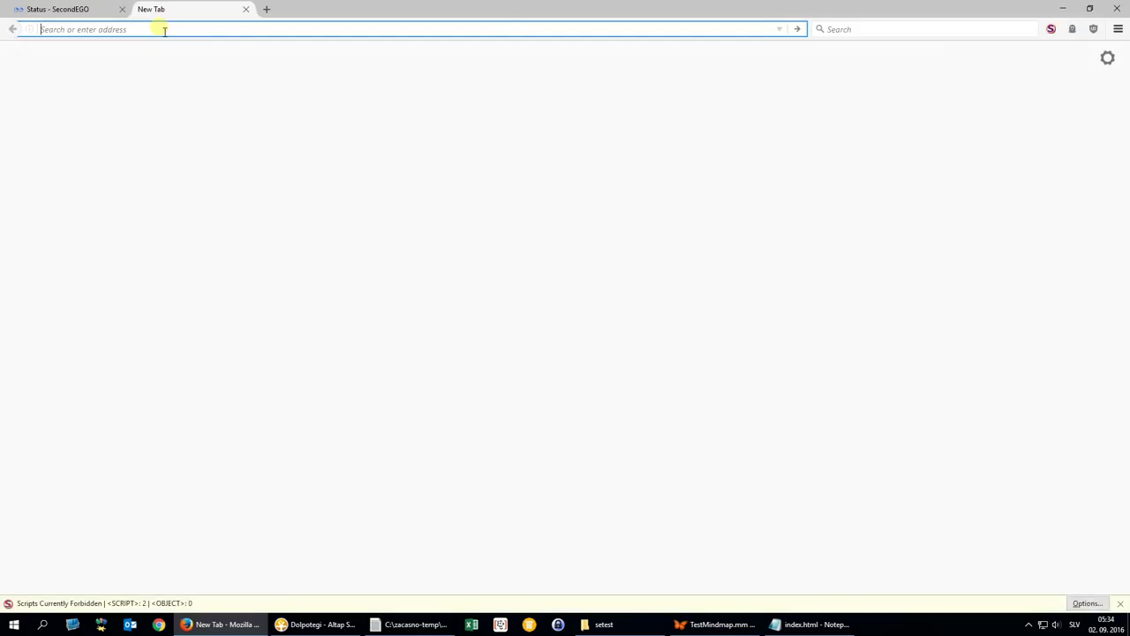
pyautogui.write('set')
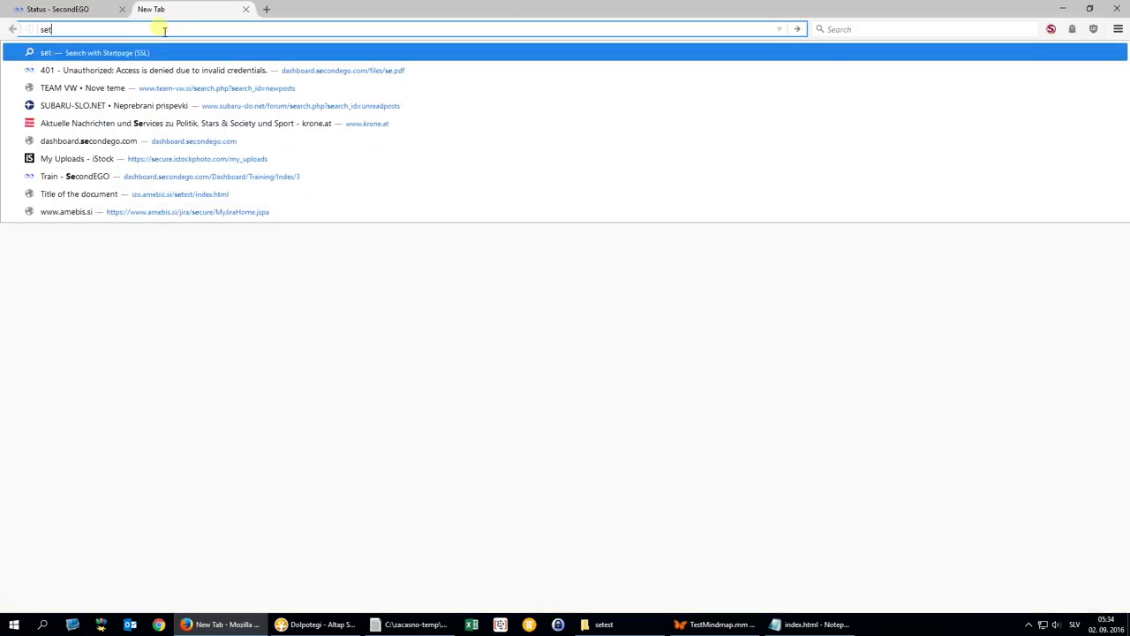
pyautogui.write('es')
pyautogui.press('Down')
pyautogui.press('Return')
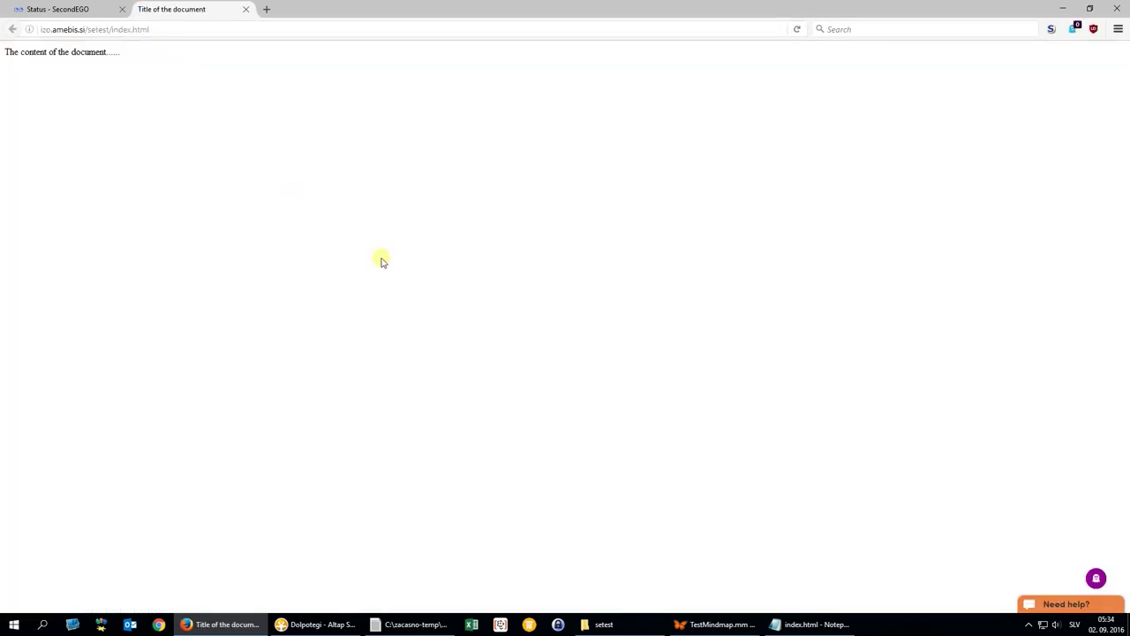
# Ask the embedded chat widget "do you have toys", choose Watter baloon, follow the link in its answer and close the page it opens
pyautogui.click(1063, 606)
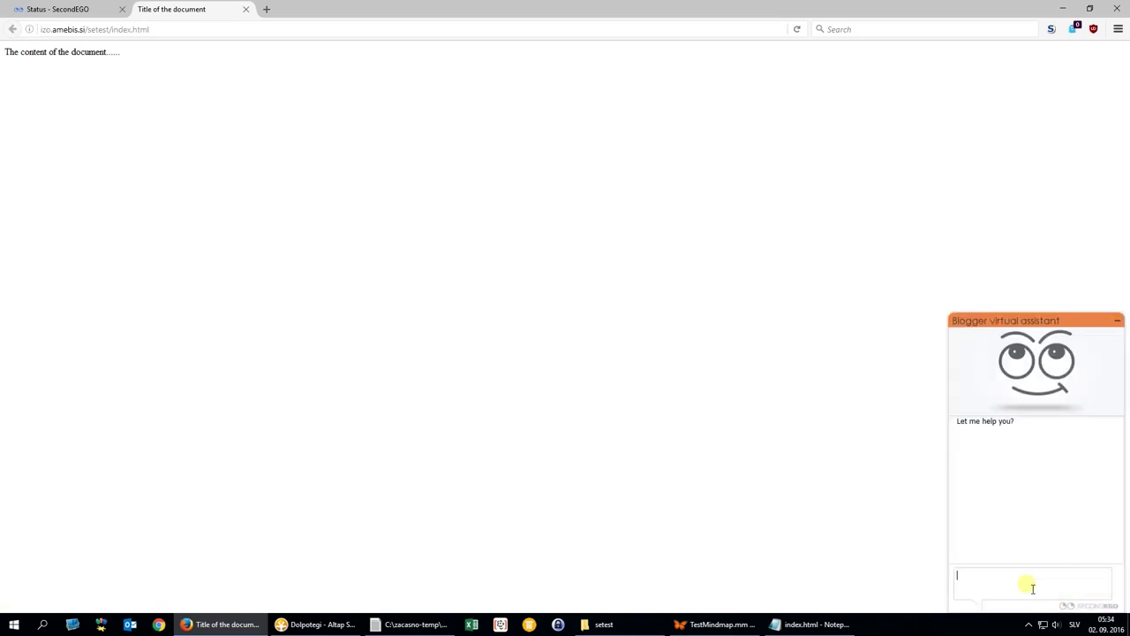
pyautogui.write('do you have toys')
pyautogui.press('Return')
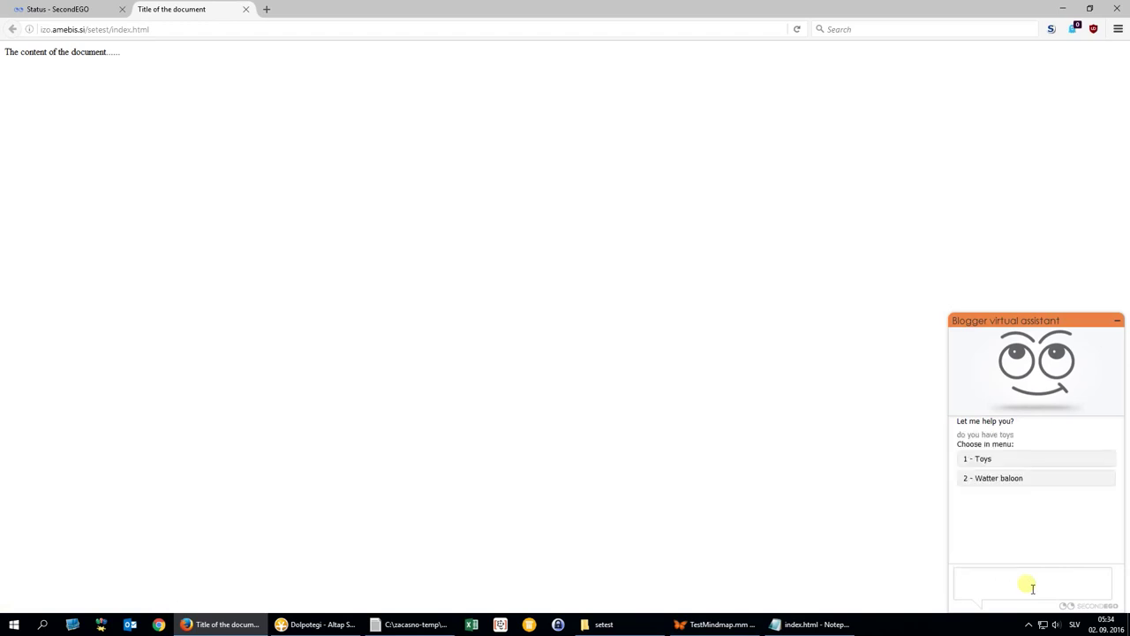
pyautogui.click(986, 482)
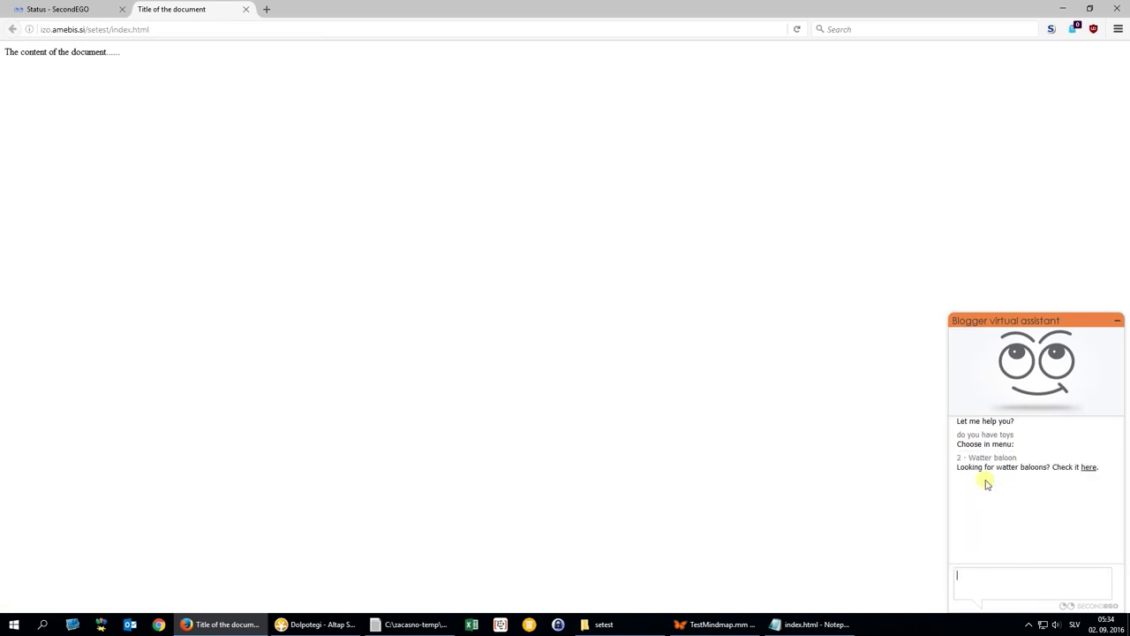
pyautogui.click(1090, 471)
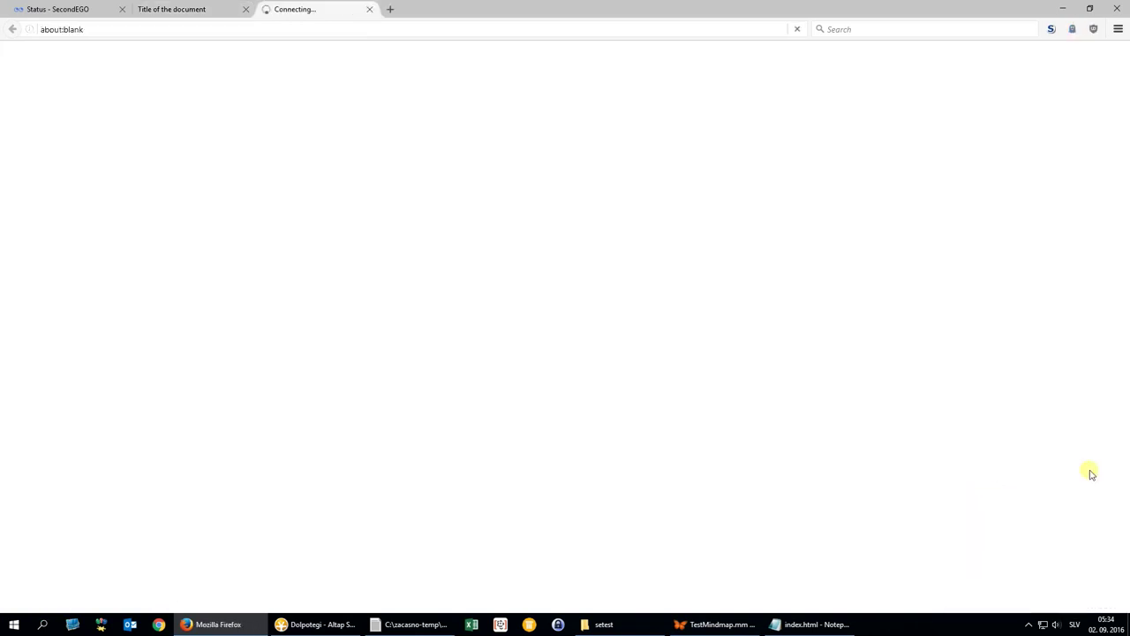
pyautogui.click(370, 10)
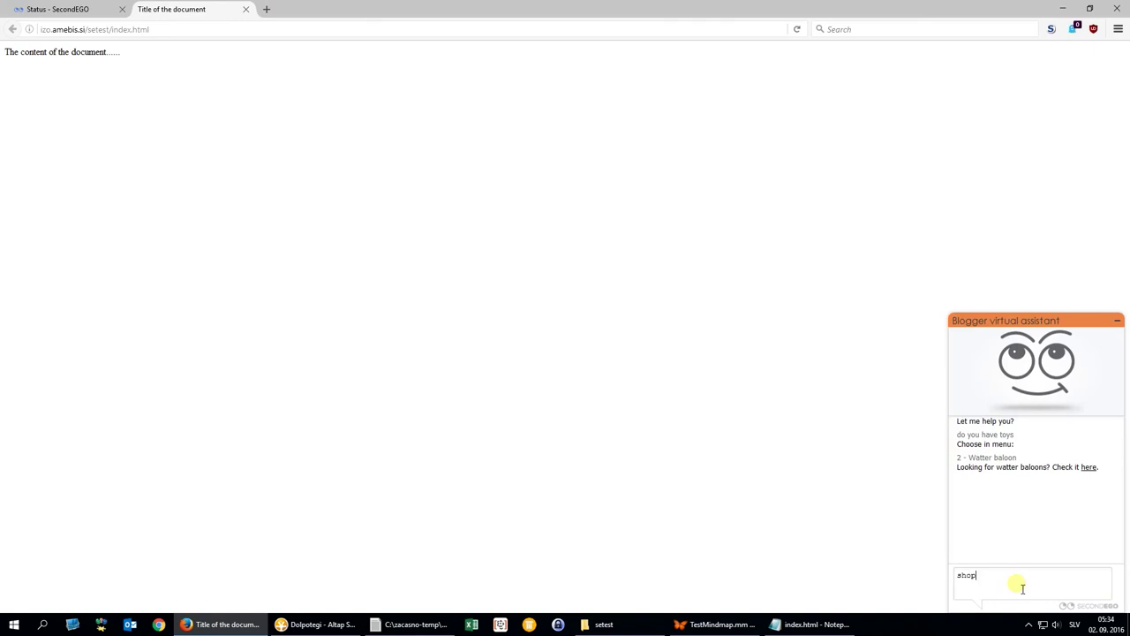
# Send the message "shop" to the virtual assistant on the test page
pyautogui.click(1023, 588)
pyautogui.write('shop')
pyautogui.press('Return')
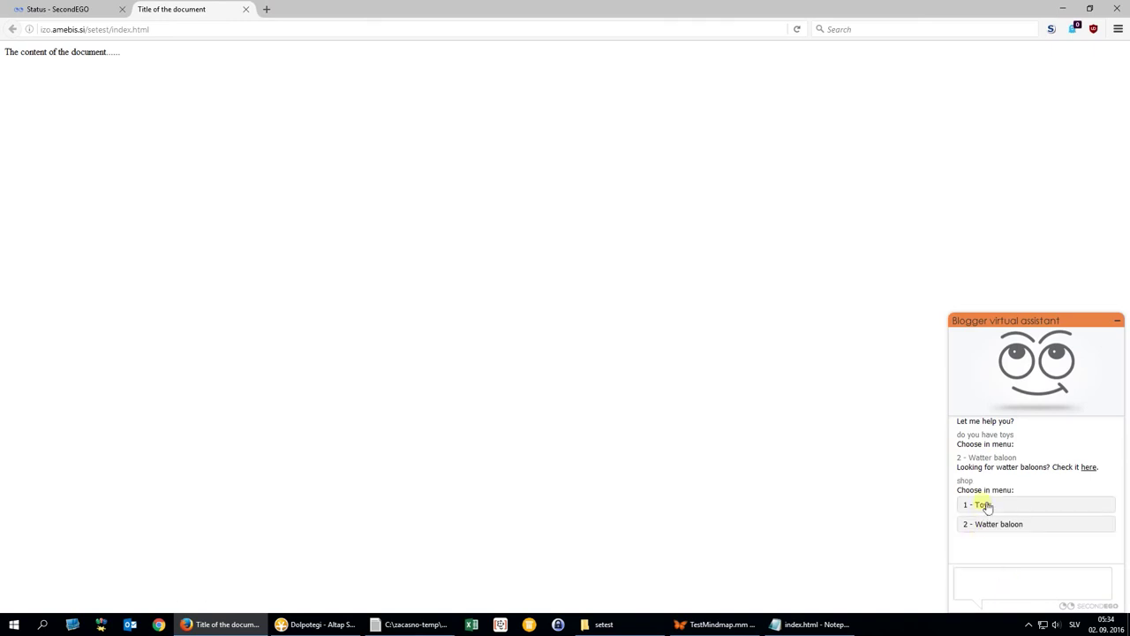